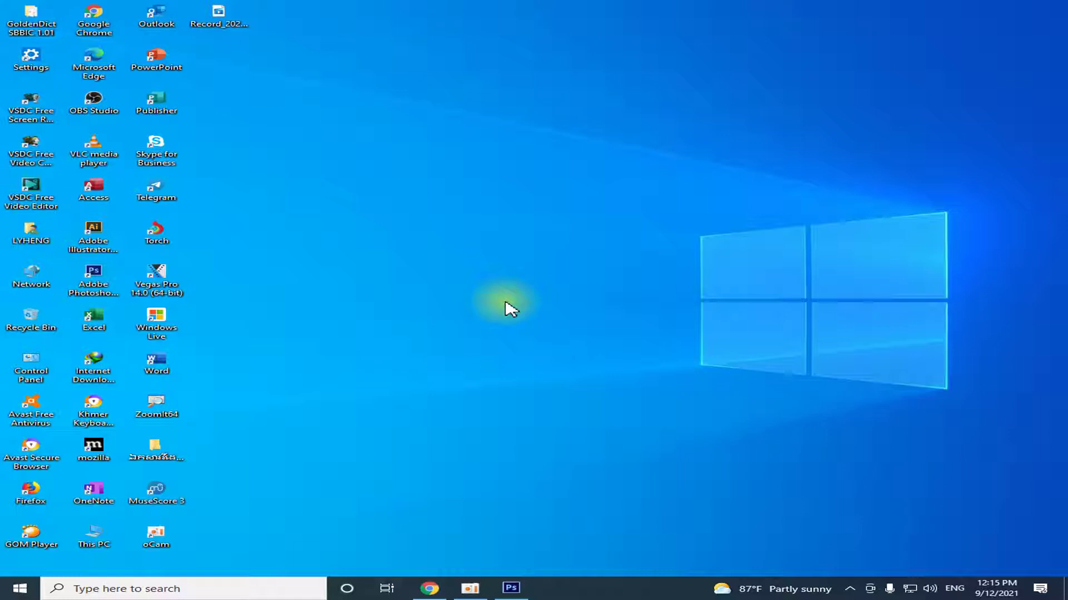
- Restore the minimized Photoshop window from the Windows taskbar
click(511, 588)
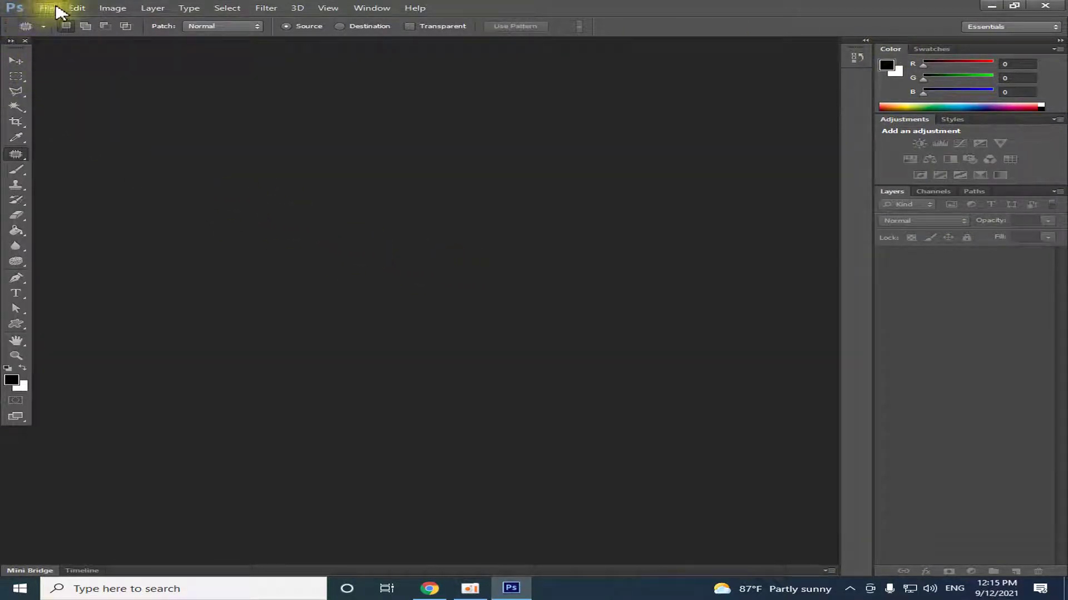
- Open pimple-treatment-for-oily-skin.jpg from the Downloads folder
click(46, 8)
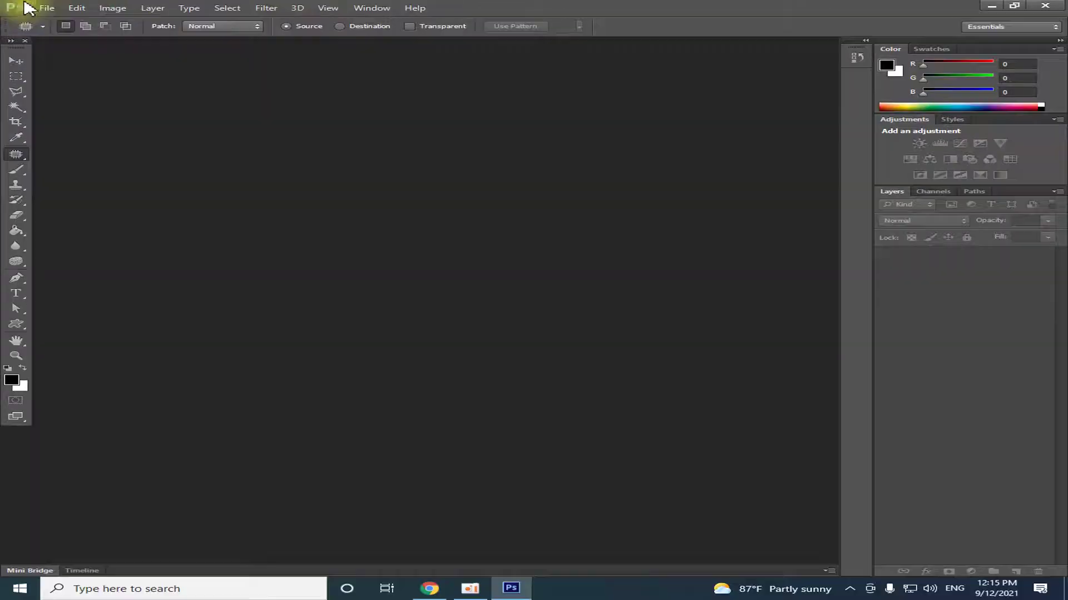
click(47, 7)
click(62, 32)
click(544, 248)
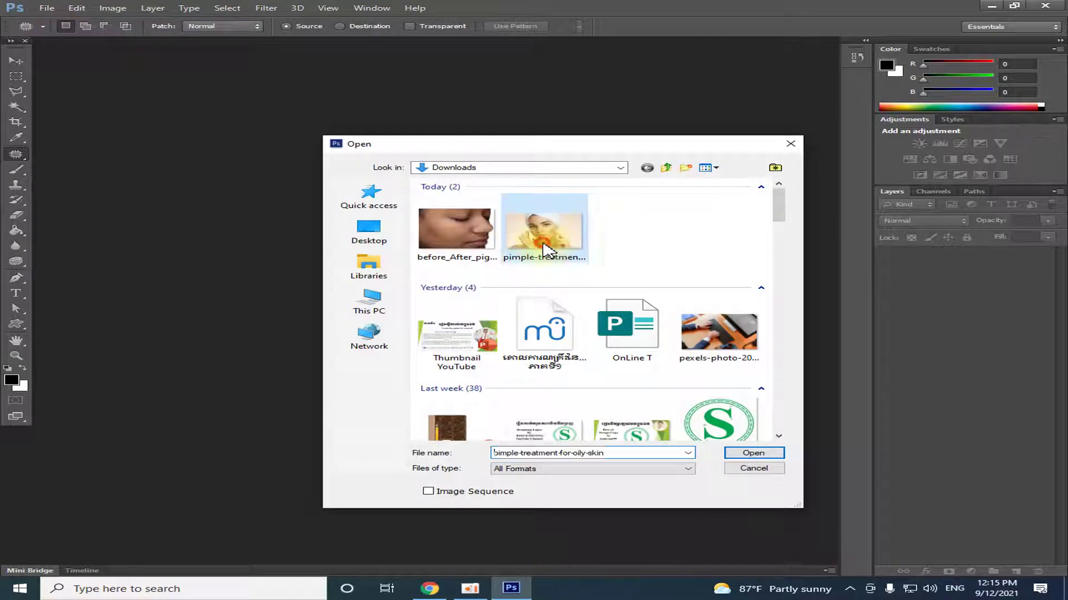
click(753, 454)
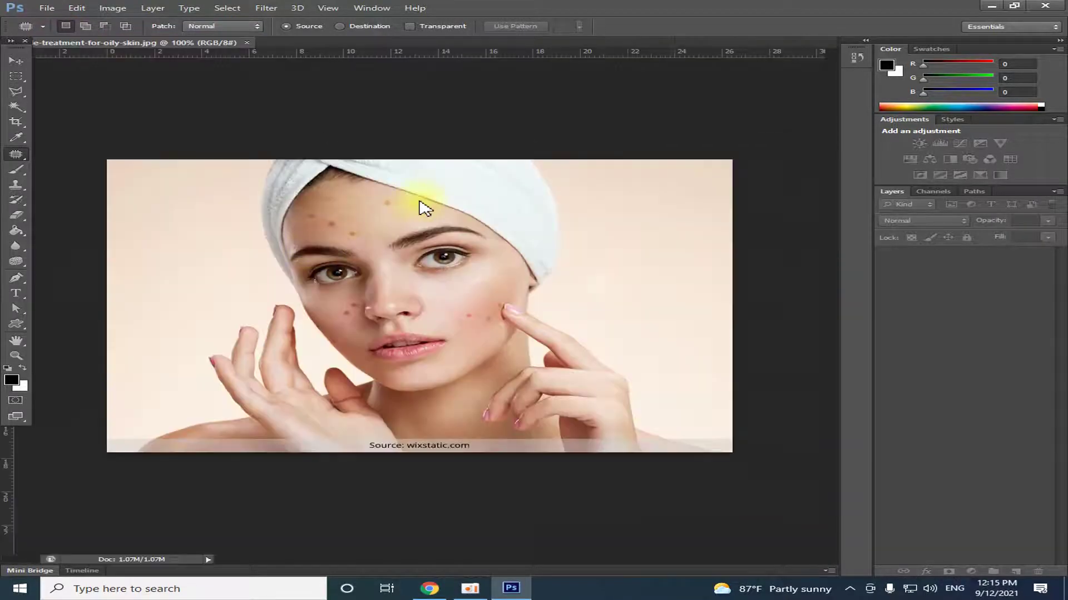
click(12, 63)
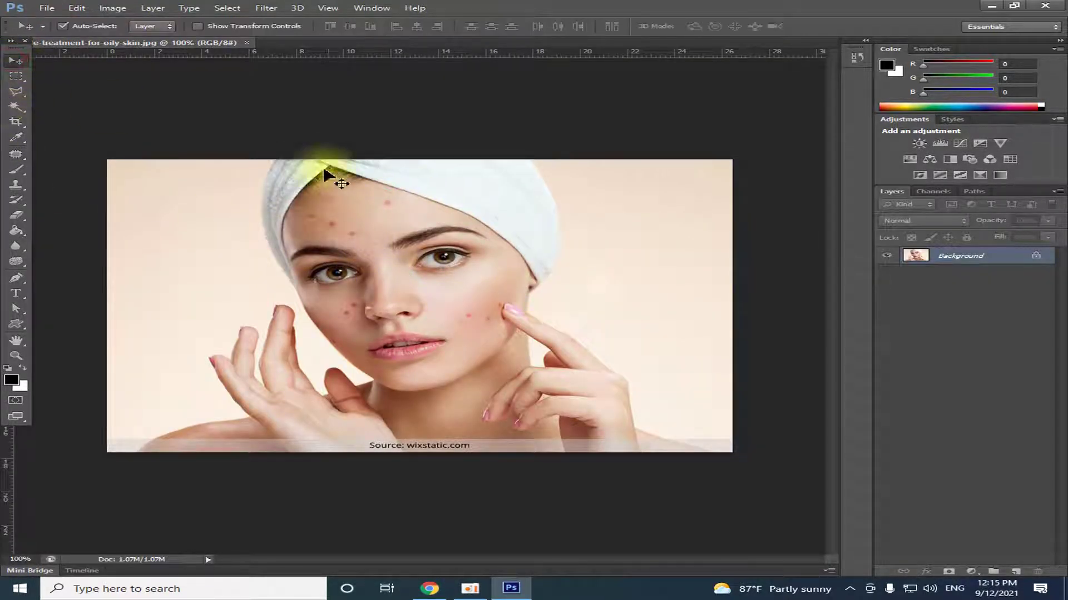
- Duplicate the Background layer into a Background copy layer stacked above it
right_click(964, 262)
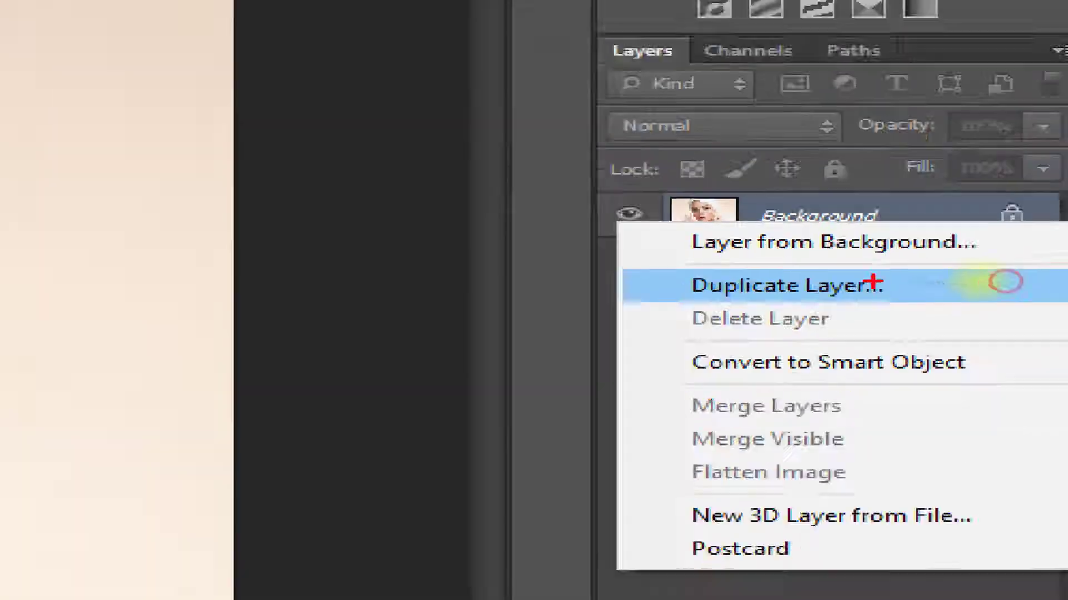
click(1010, 285)
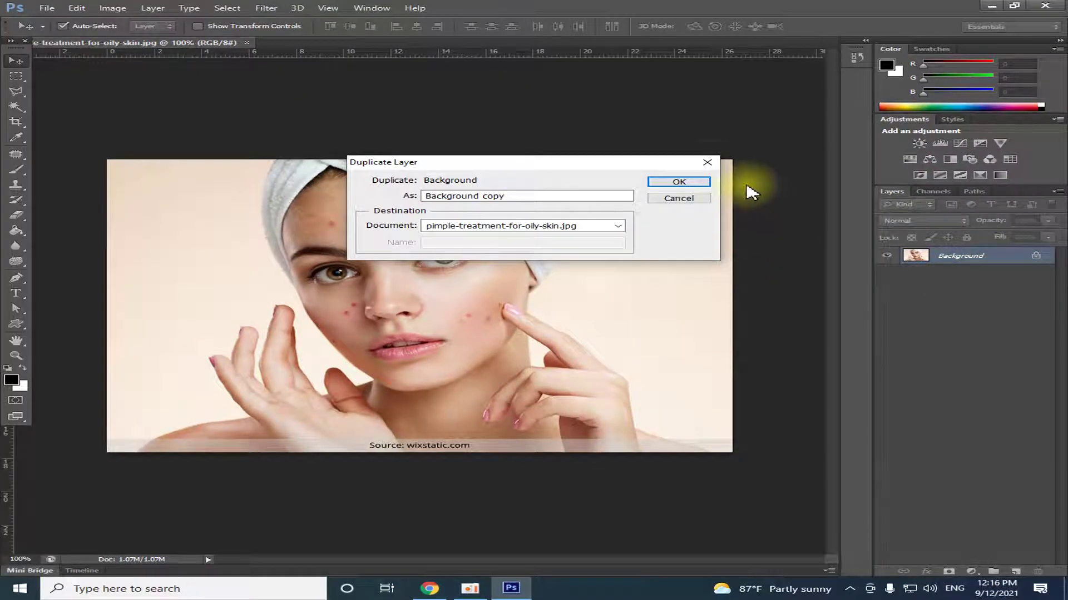
click(700, 165)
right_click(948, 256)
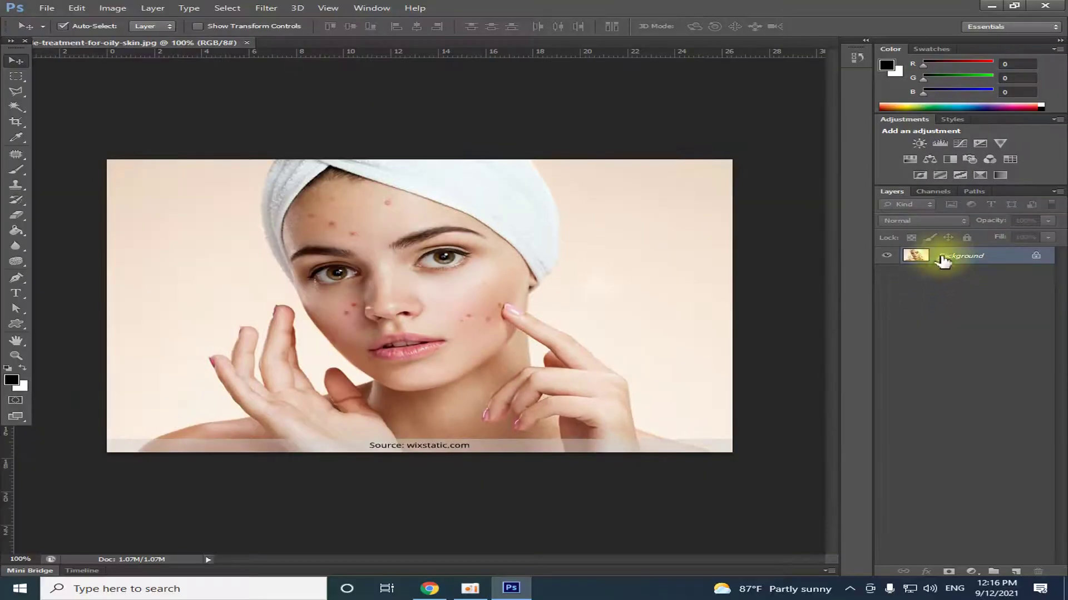
right_click(941, 257)
click(935, 278)
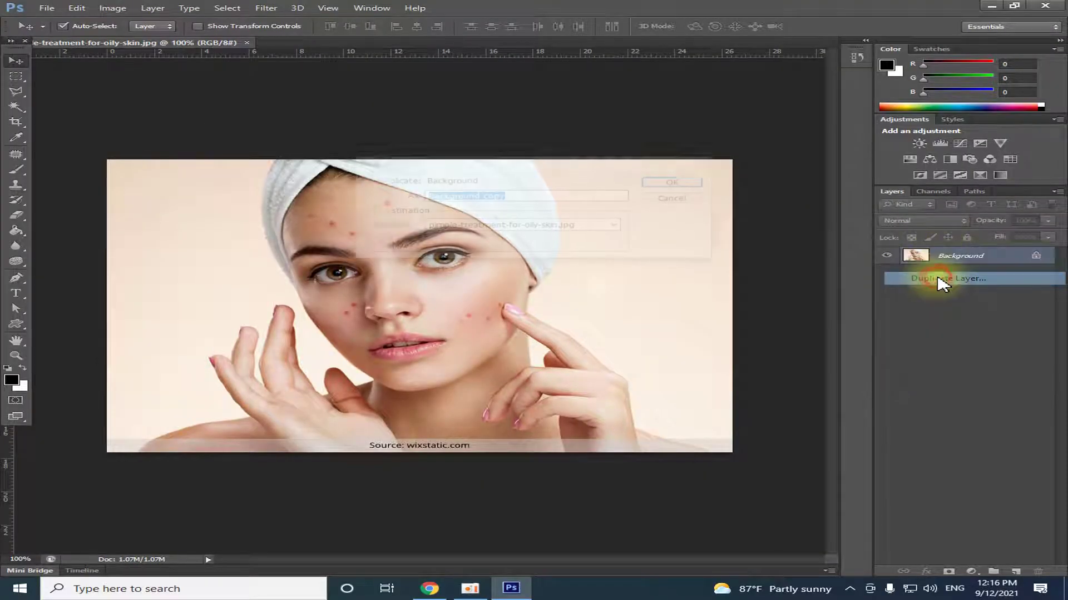
click(676, 180)
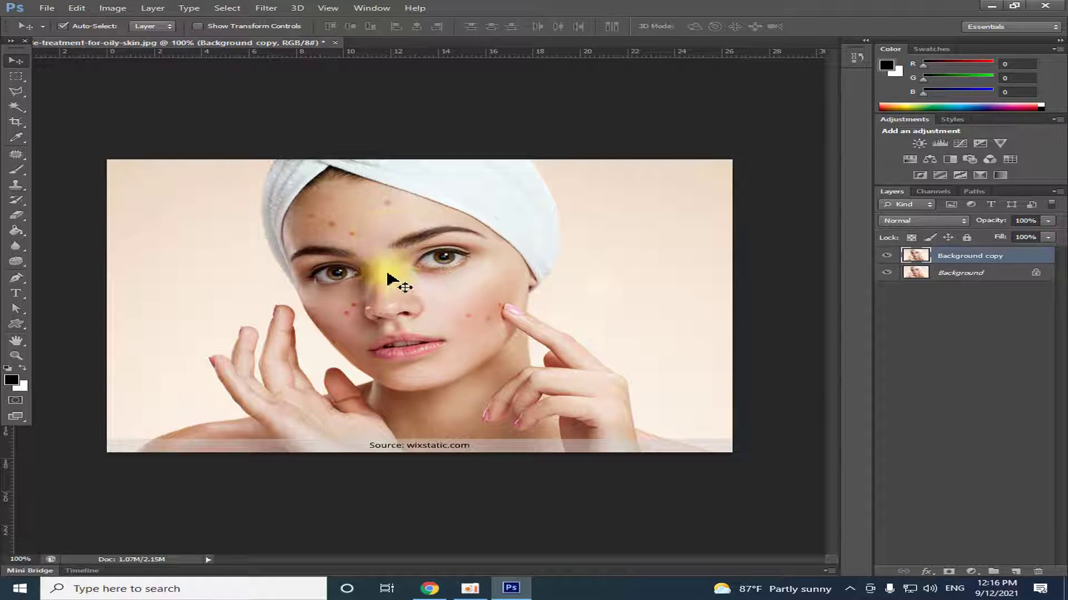
- Zoom into the face and select the Patch Tool from the healing tools group
scroll(404, 325, up, 2)
scroll(403, 328, up, 1)
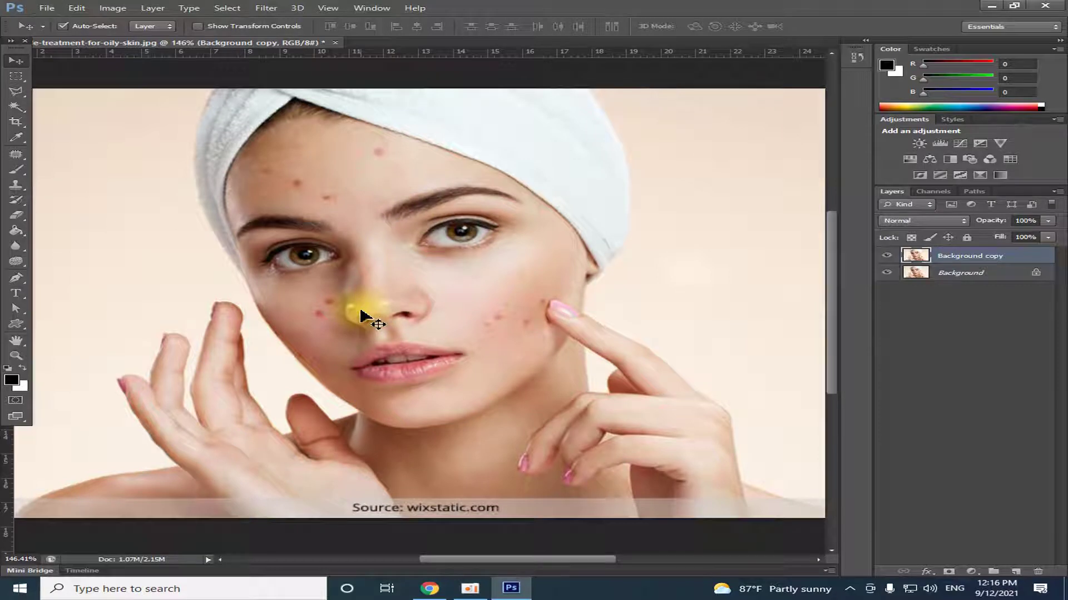
scroll(360, 316, down, 1)
scroll(360, 316, down, 1)
scroll(361, 316, up, 1)
scroll(364, 315, up, 1)
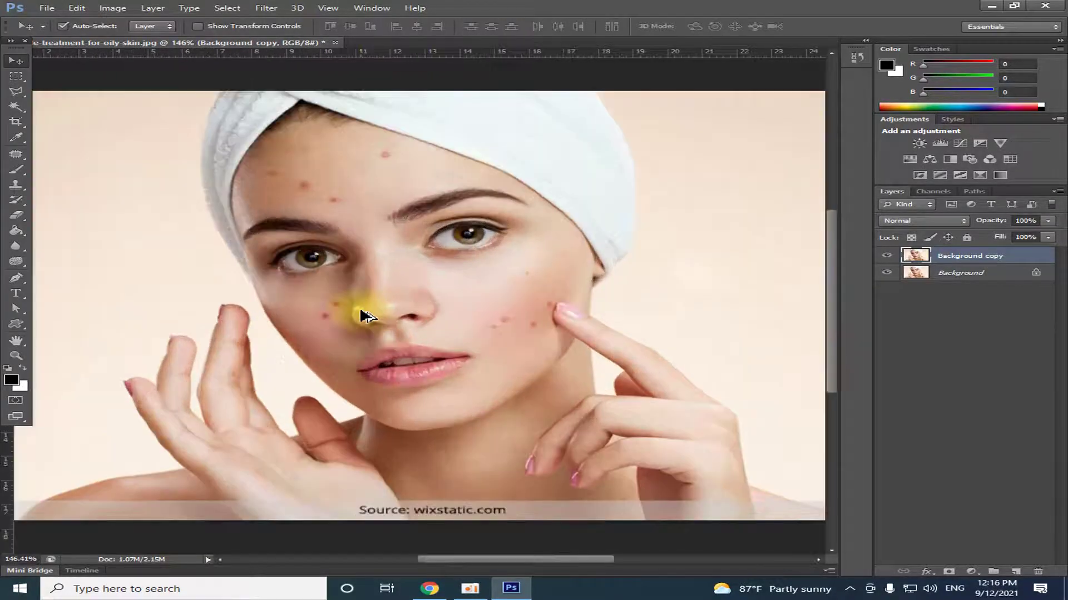
scroll(361, 316, up, 1)
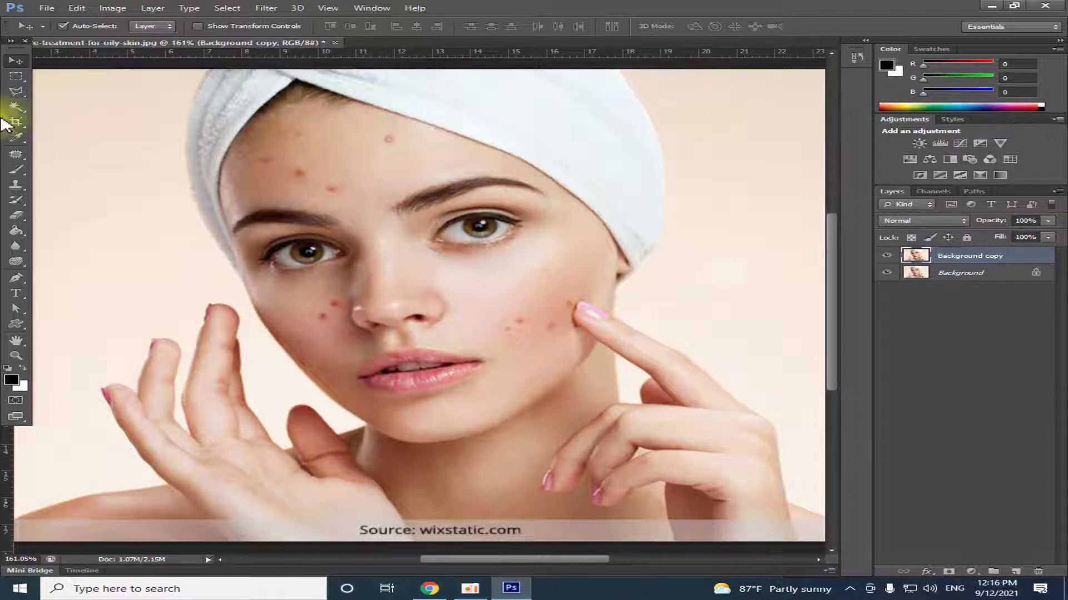
click(8, 158)
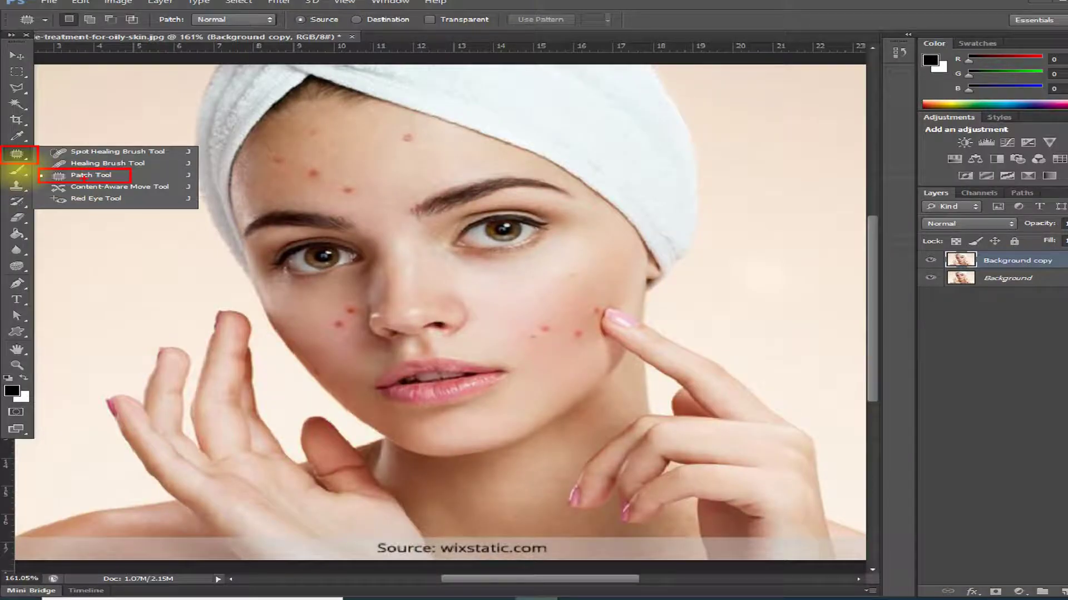
click(94, 175)
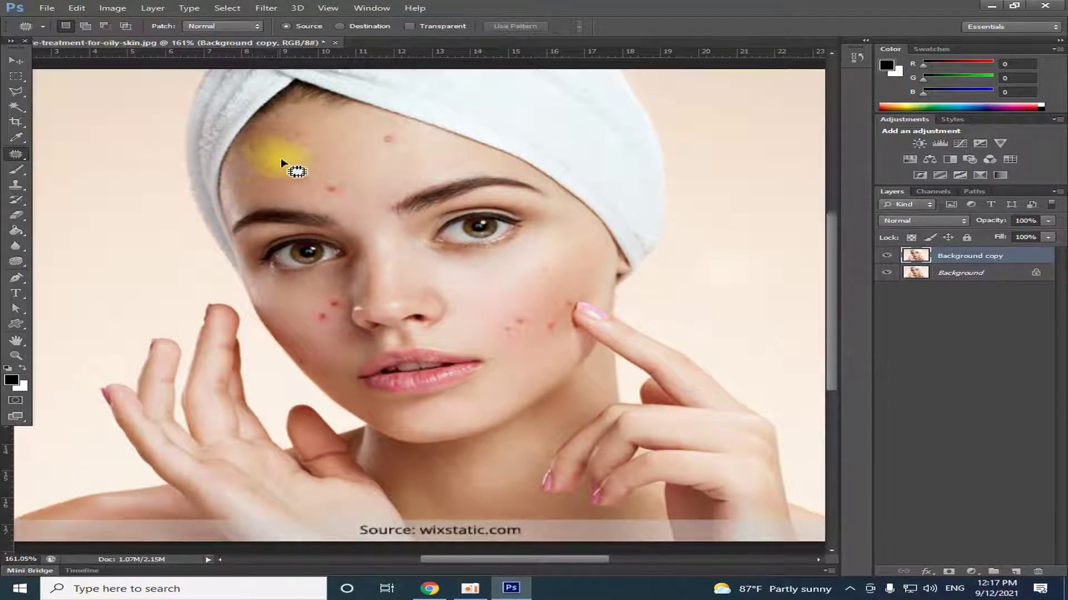
- Patch the forehead blemishes with nearby clean skin, deselecting with Ctrl+D after each
drag(256, 170, 313, 145)
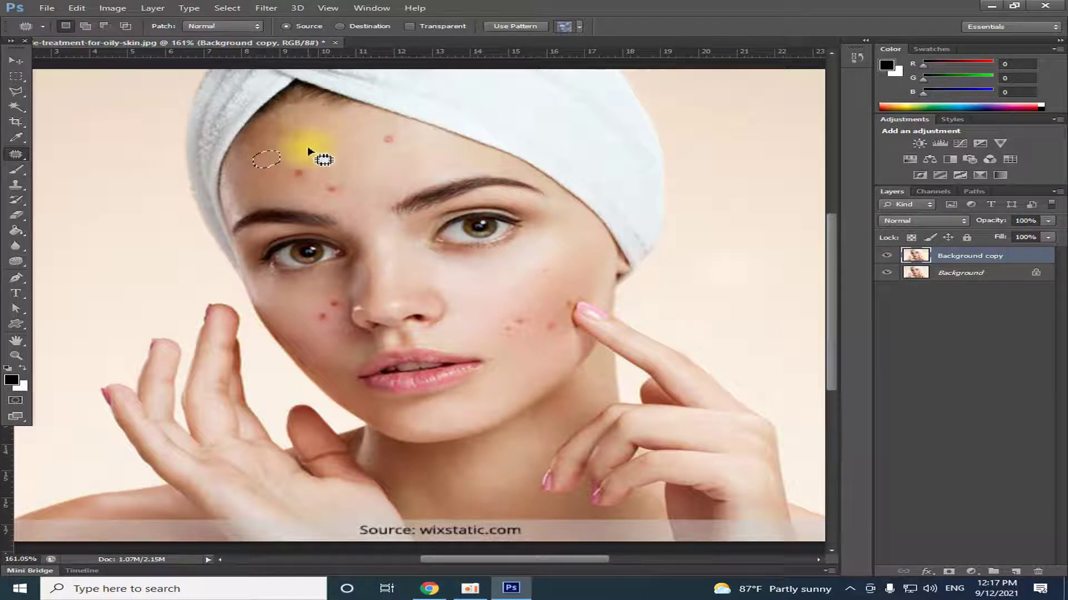
click(305, 157)
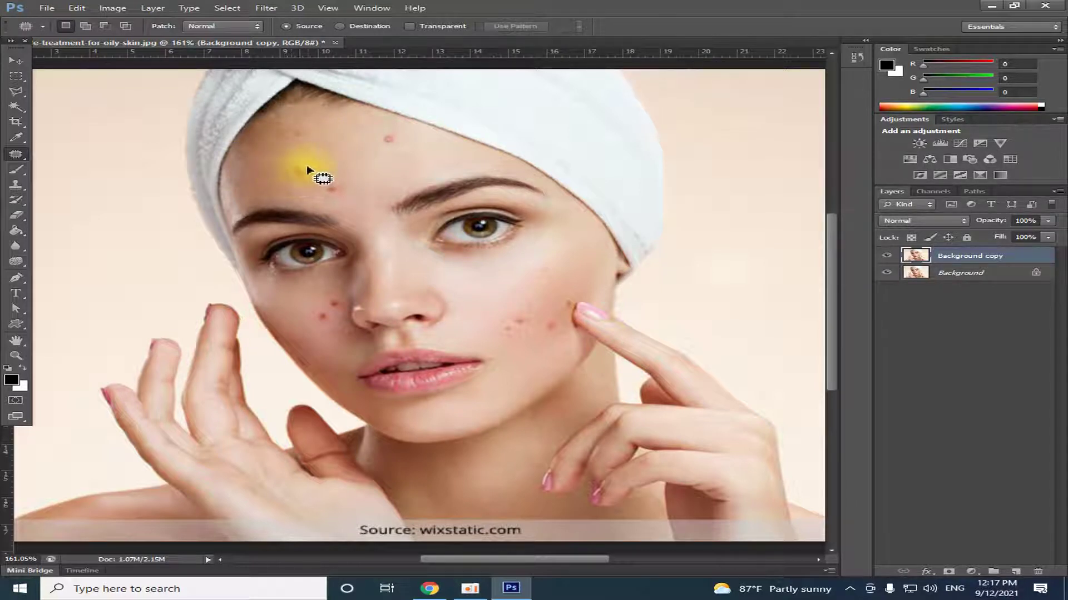
drag(296, 182, 325, 159)
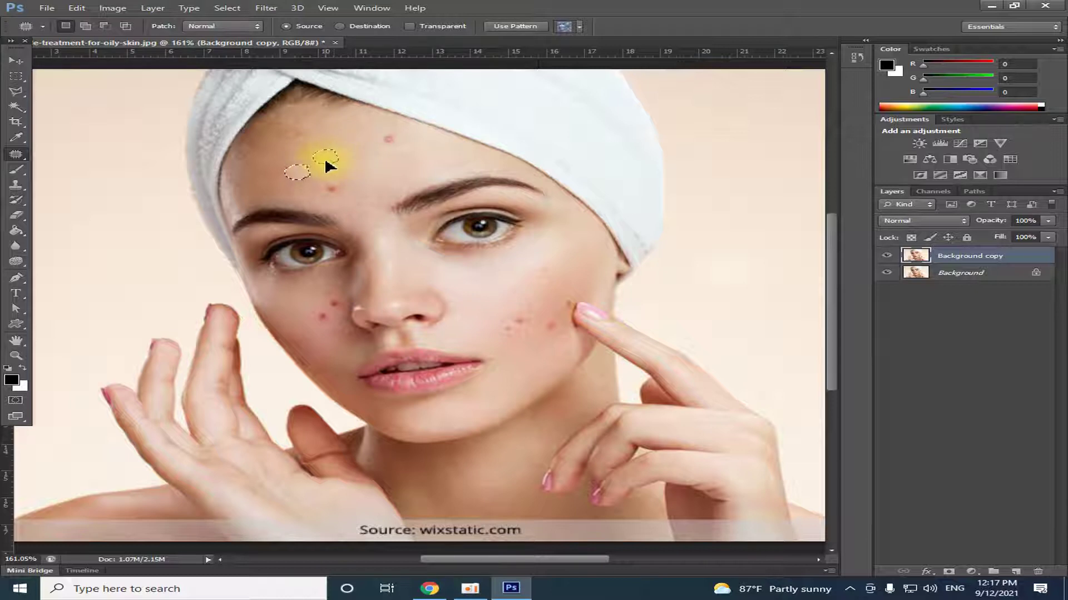
drag(324, 160, 329, 161)
key(ctrl+d)
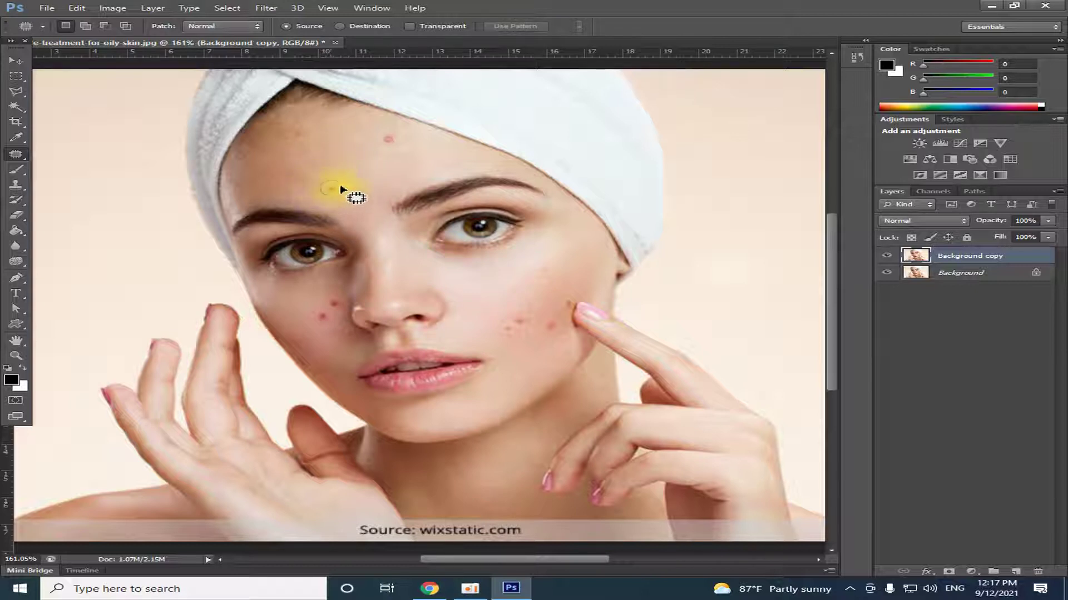
drag(321, 188, 323, 189)
key(ctrl+d)
mouse_move(385, 149)
mouse_down()
mouse_move(395, 137)
mouse_move(358, 196)
mouse_up()
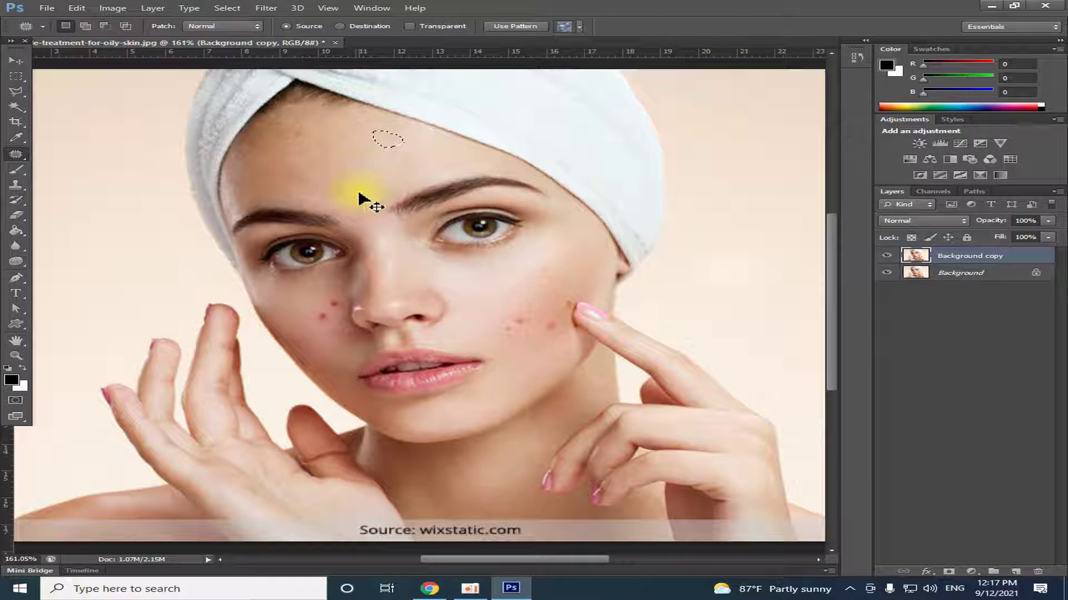
key(ctrl+d)
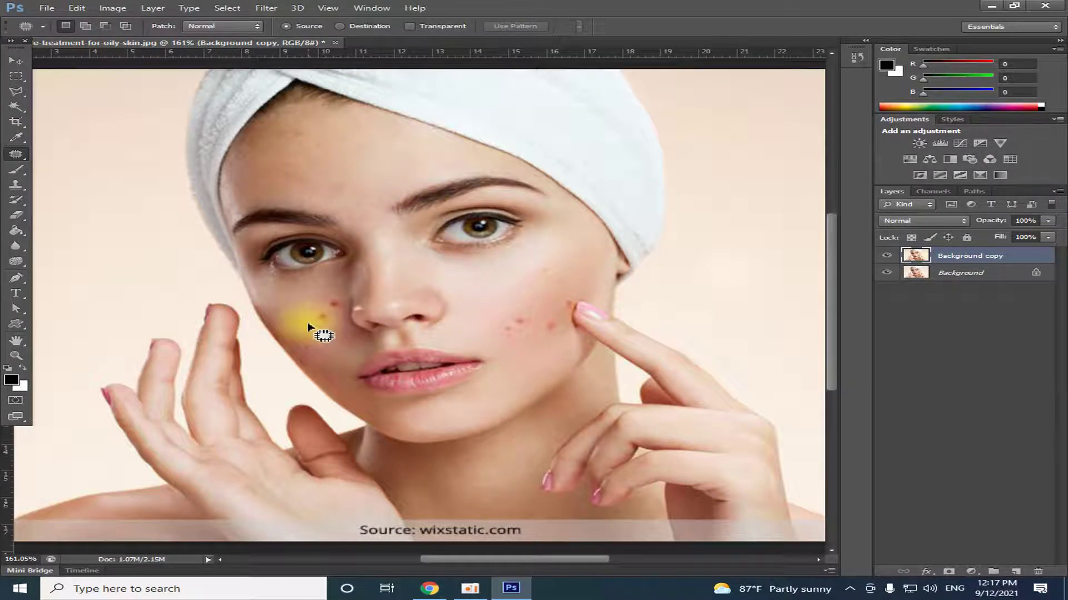
- Patch the blemish beside the nose with clean neighbouring skin
scroll(308, 327, up, 3)
scroll(311, 323, up, 1)
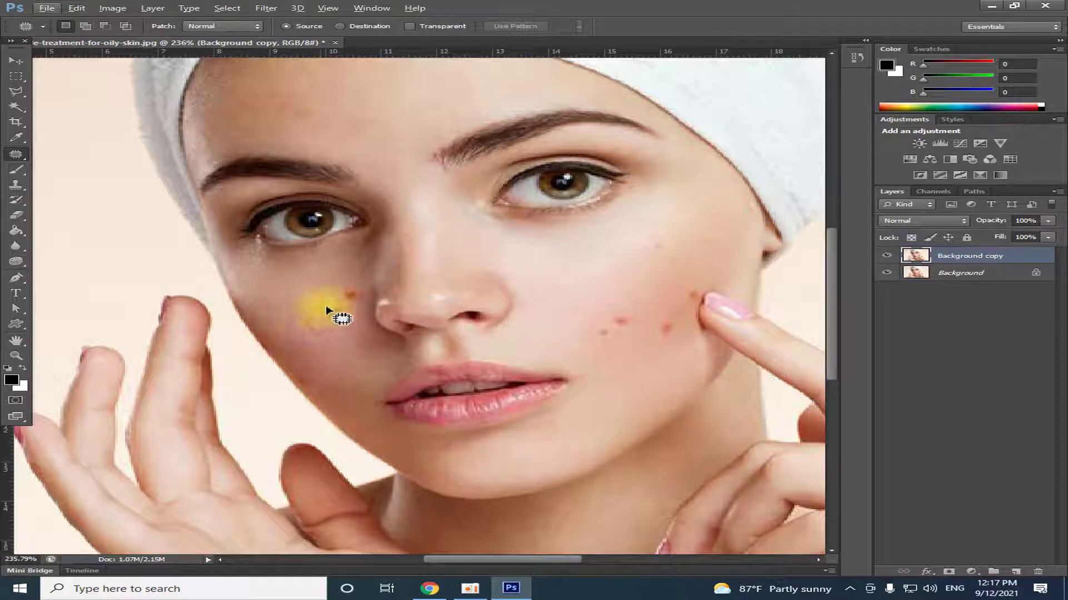
drag(347, 312, 306, 304)
click(328, 311)
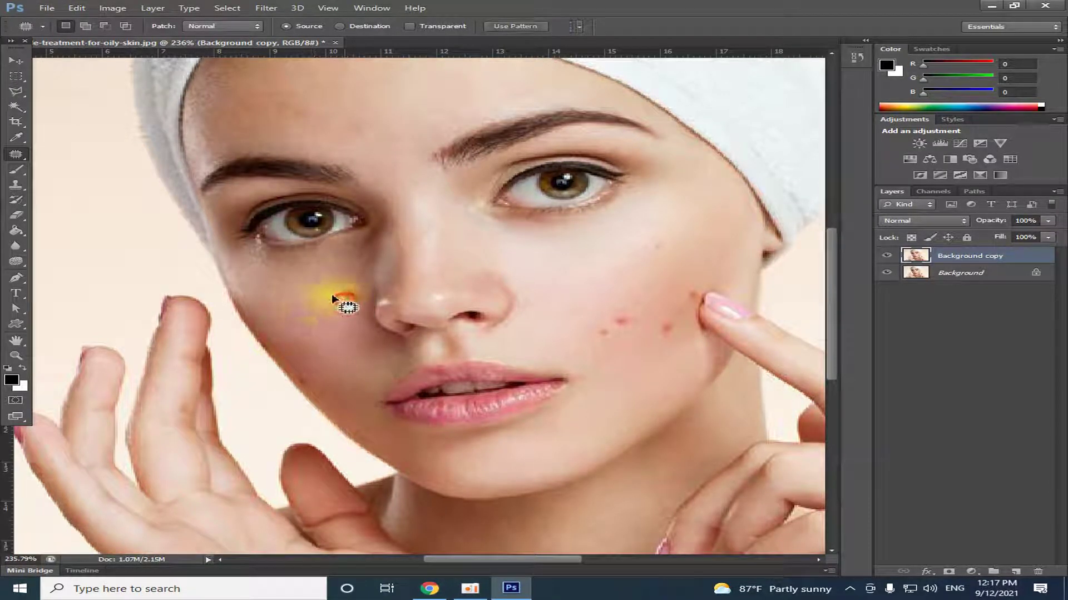
drag(360, 302, 313, 287)
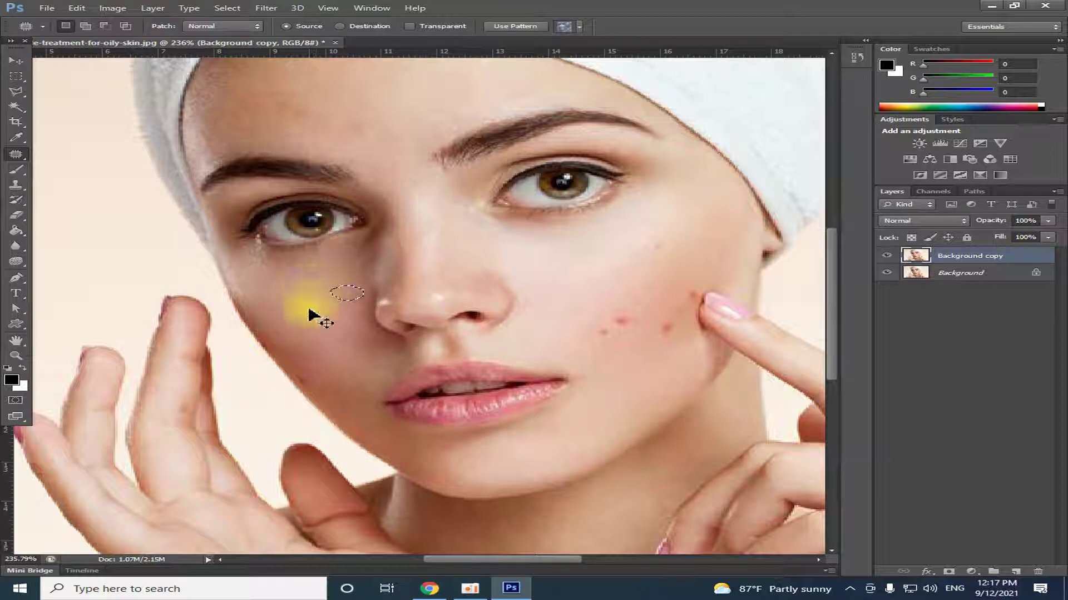
click(309, 315)
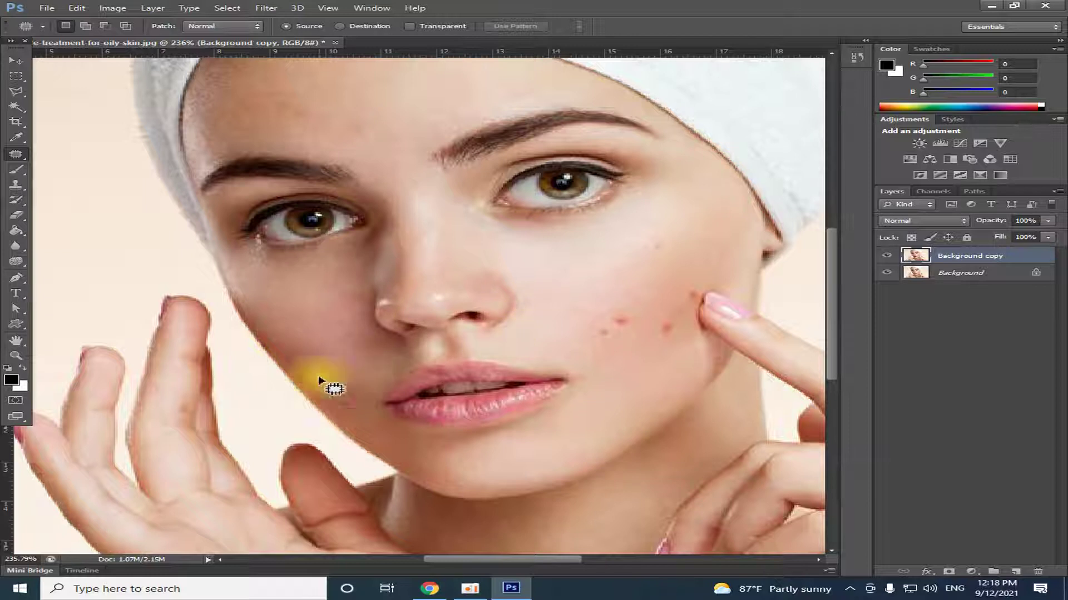
- Patch the spots on the lower cheek with nearby clear skin
drag(601, 341, 624, 374)
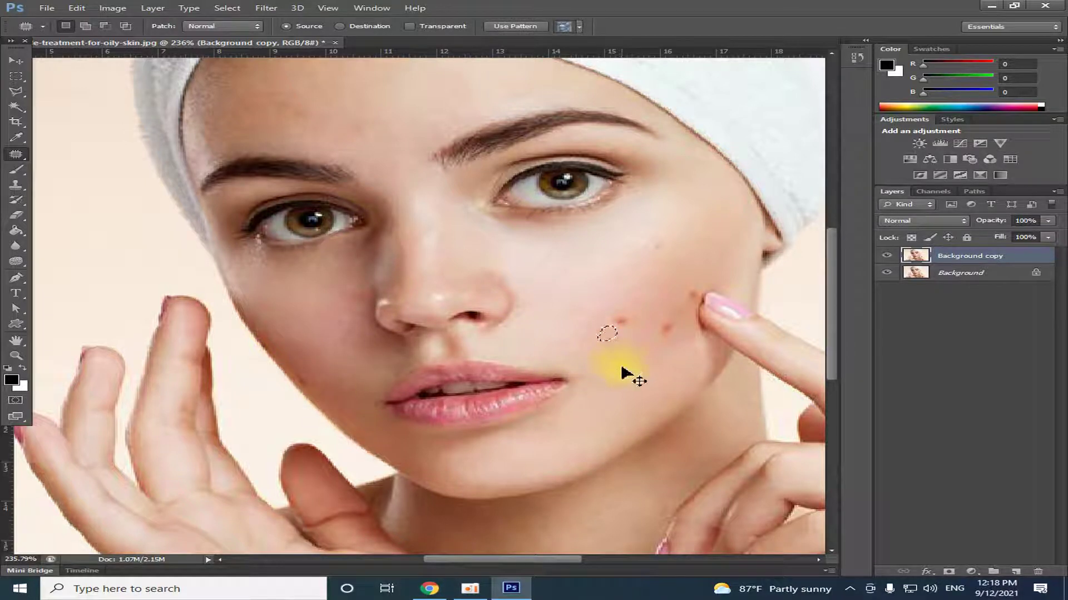
click(617, 319)
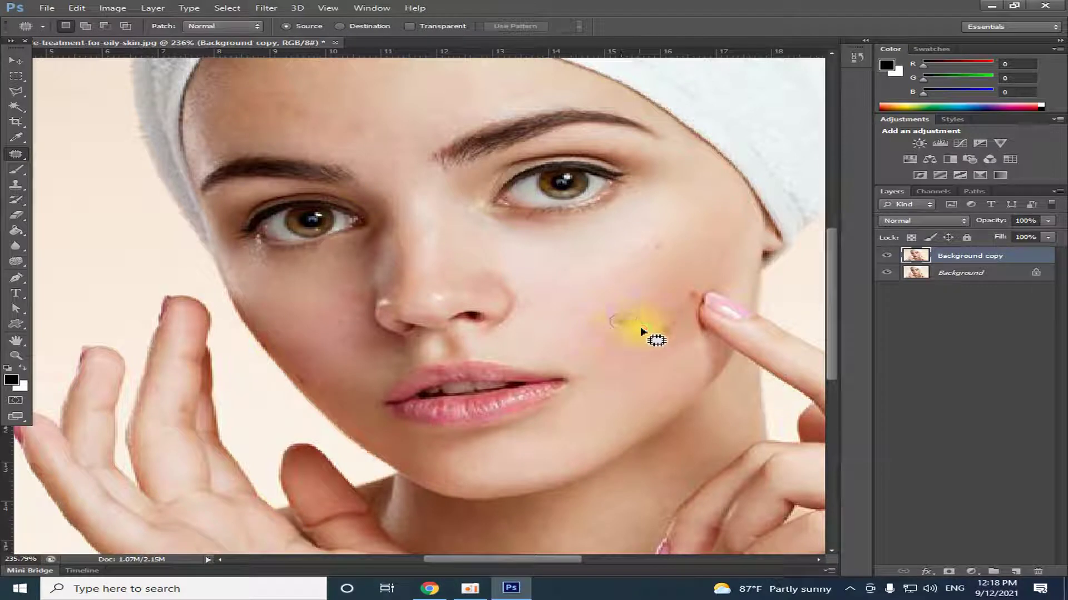
drag(611, 322, 628, 368)
drag(663, 324, 661, 335)
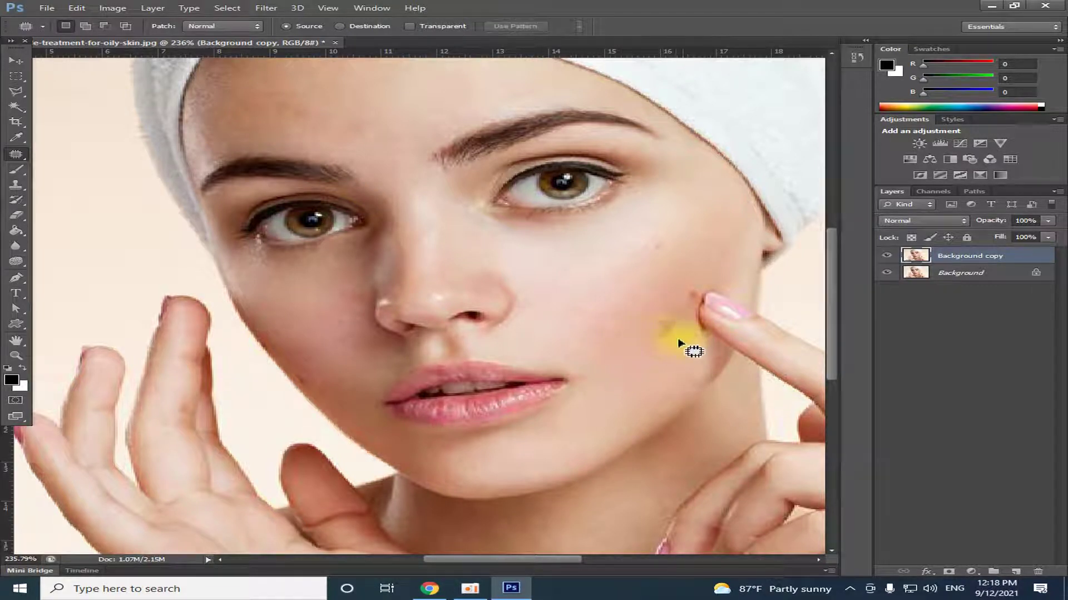
drag(657, 355, 663, 375)
mouse_move(688, 299)
mouse_down()
mouse_move(700, 290)
mouse_move(702, 300)
mouse_move(667, 292)
mouse_move(643, 335)
mouse_move(659, 340)
mouse_up()
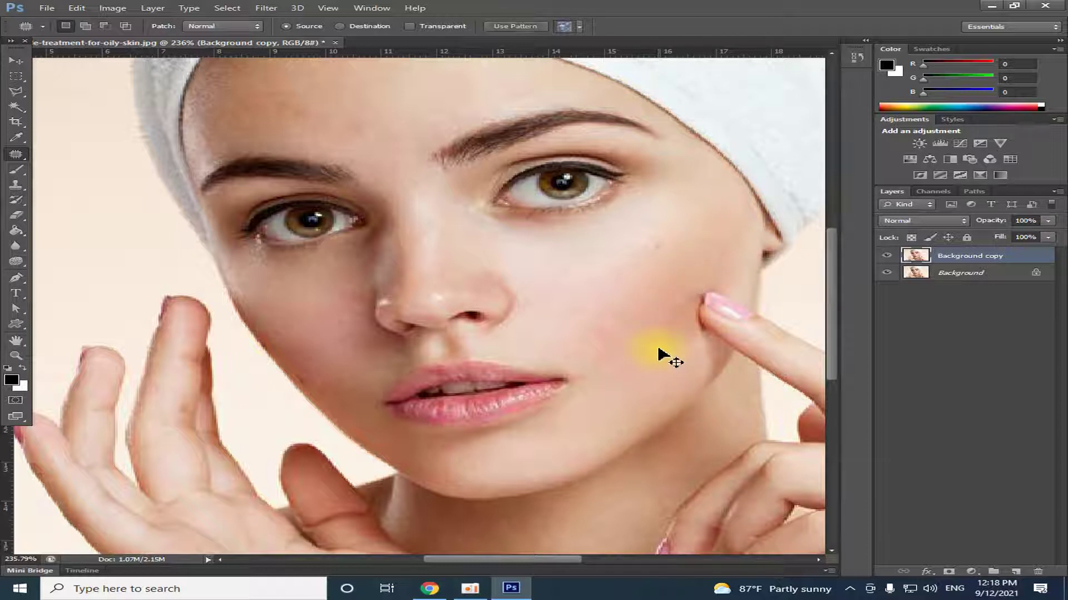
- Patch the remaining cheek spots near the fingertip and higher on the cheek
drag(690, 290, 692, 294)
click(702, 326)
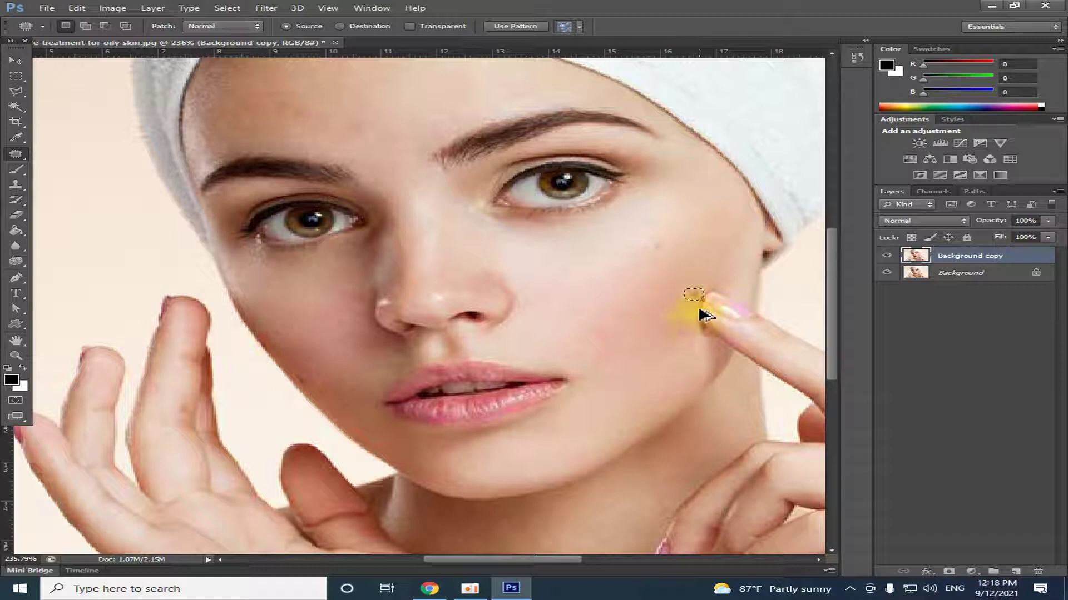
mouse_move(692, 300)
mouse_down()
mouse_move(662, 291)
mouse_move(639, 323)
mouse_up()
click(637, 324)
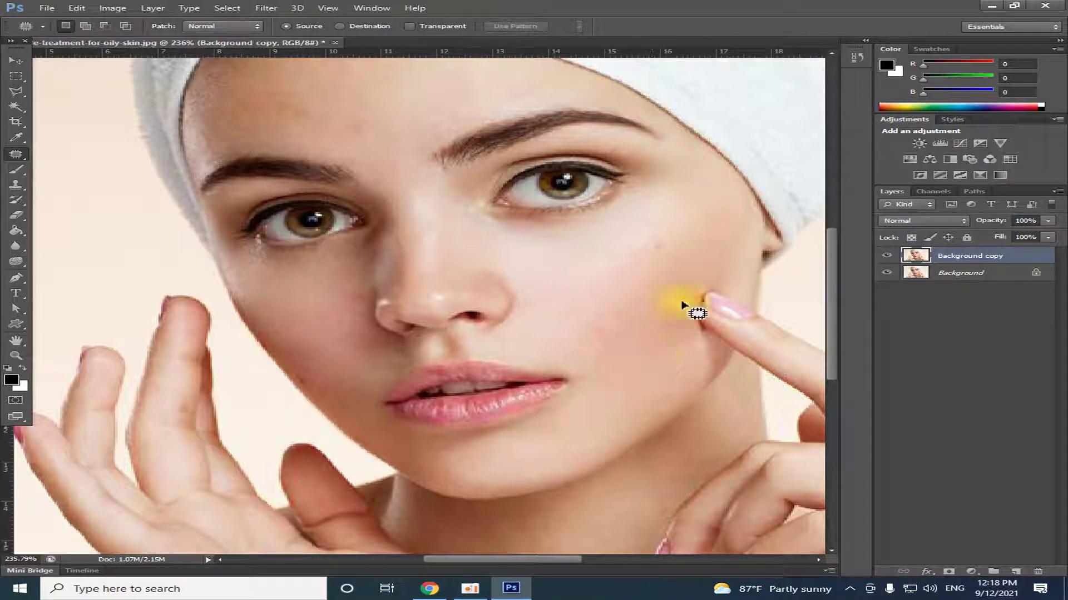
drag(660, 243, 619, 305)
click(618, 305)
scroll(550, 366, down, 4)
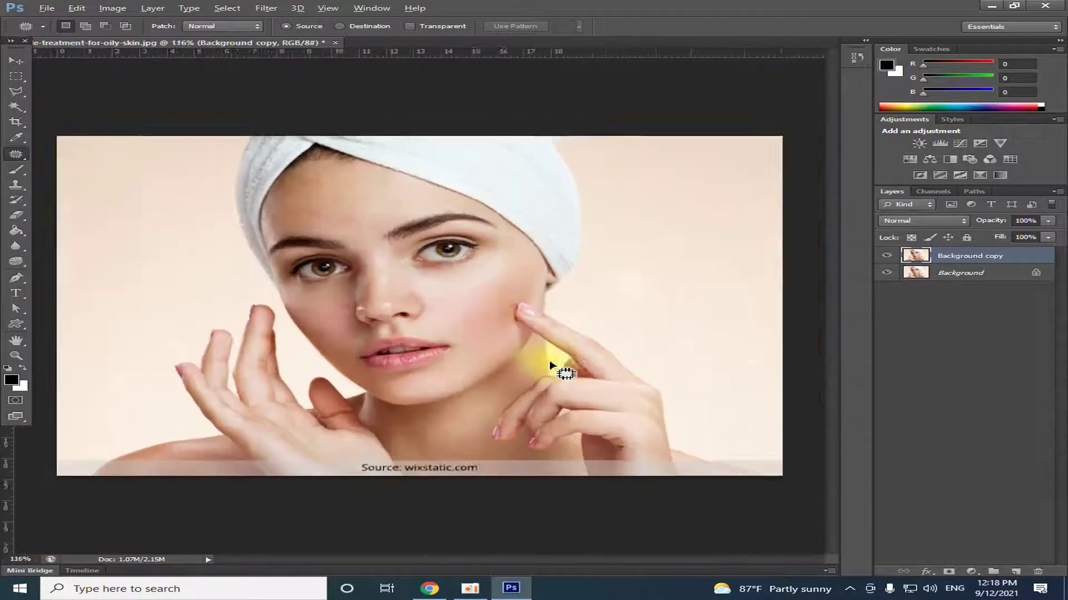
scroll(304, 179, up, 2)
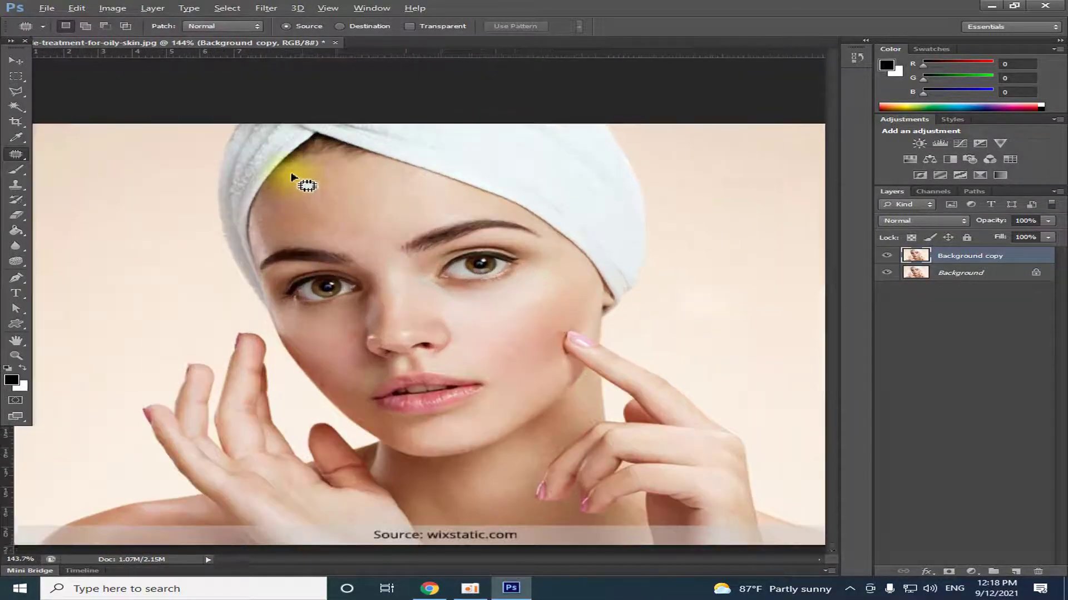
scroll(317, 199, up, 2)
scroll(317, 196, up, 2)
scroll(314, 192, up, 2)
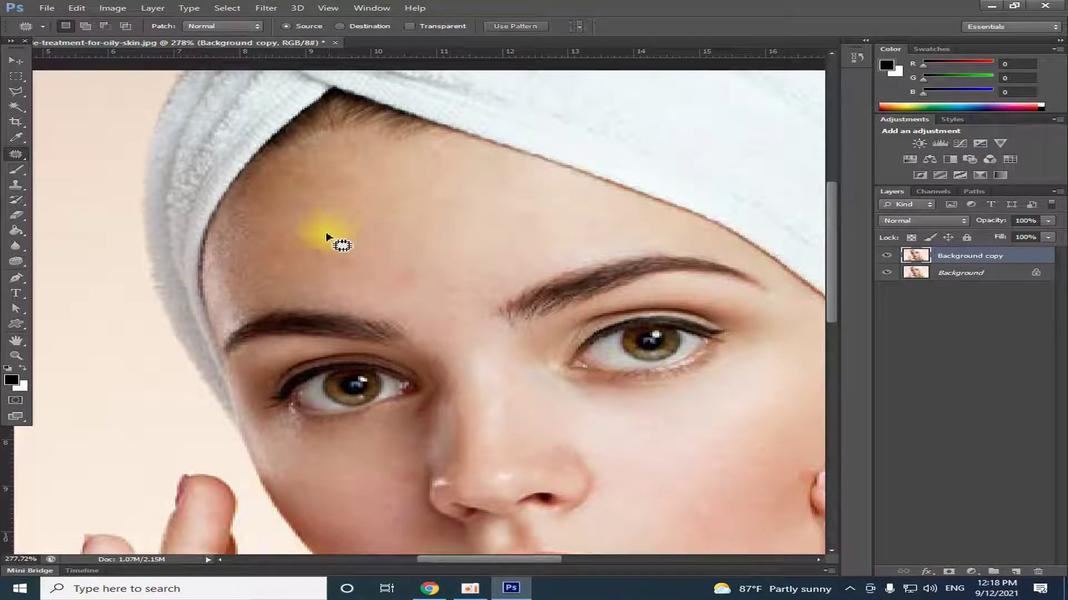
scroll(350, 249, down, 2)
scroll(359, 252, down, 2)
scroll(382, 274, down, 2)
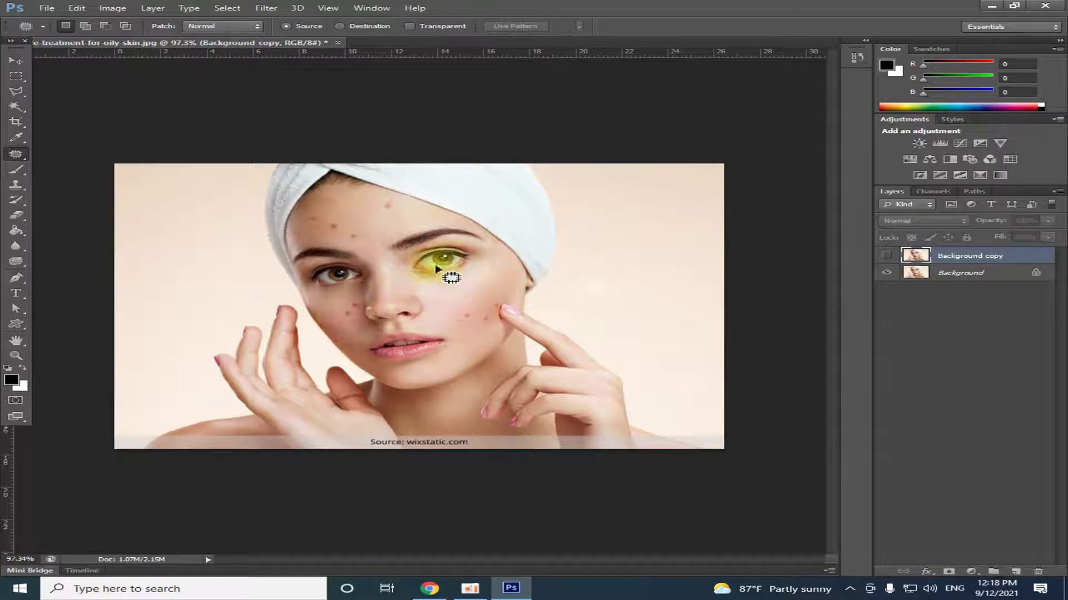
click(886, 257)
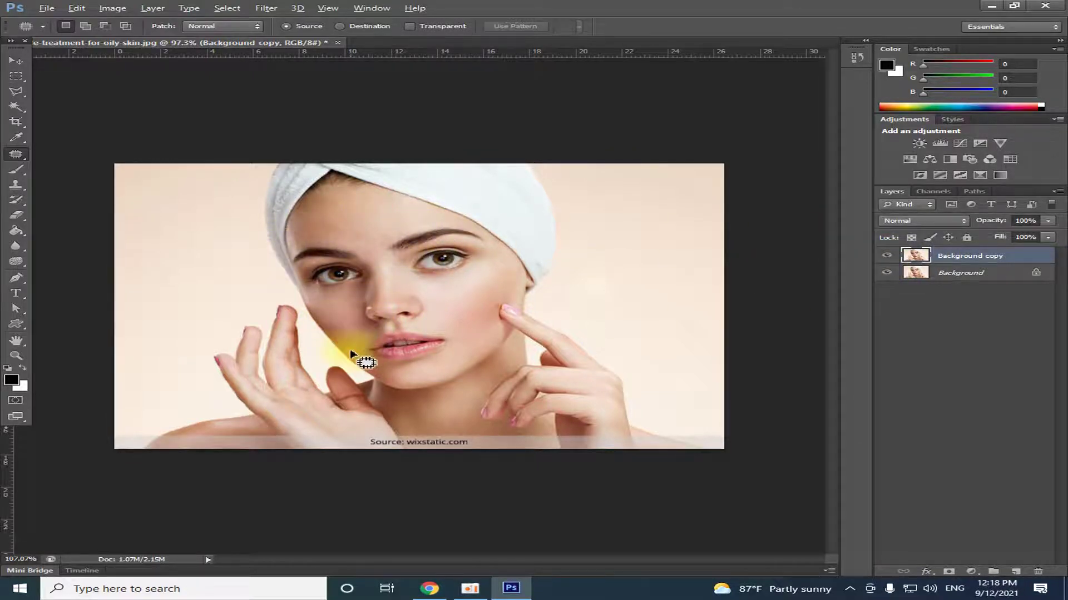
scroll(350, 354, up, 3)
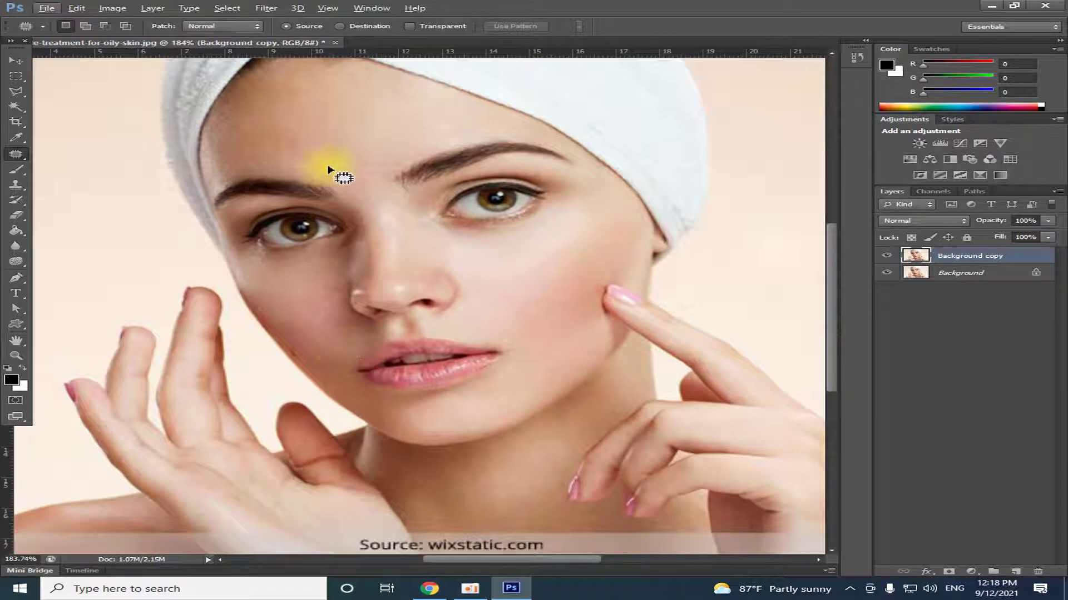
scroll(312, 145, up, 2)
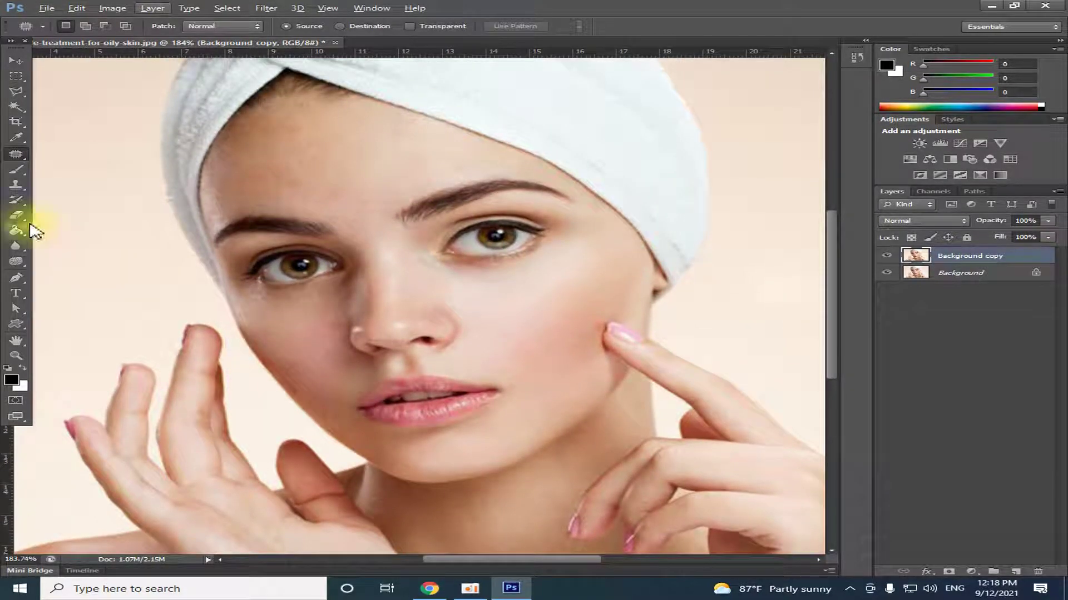
click(16, 60)
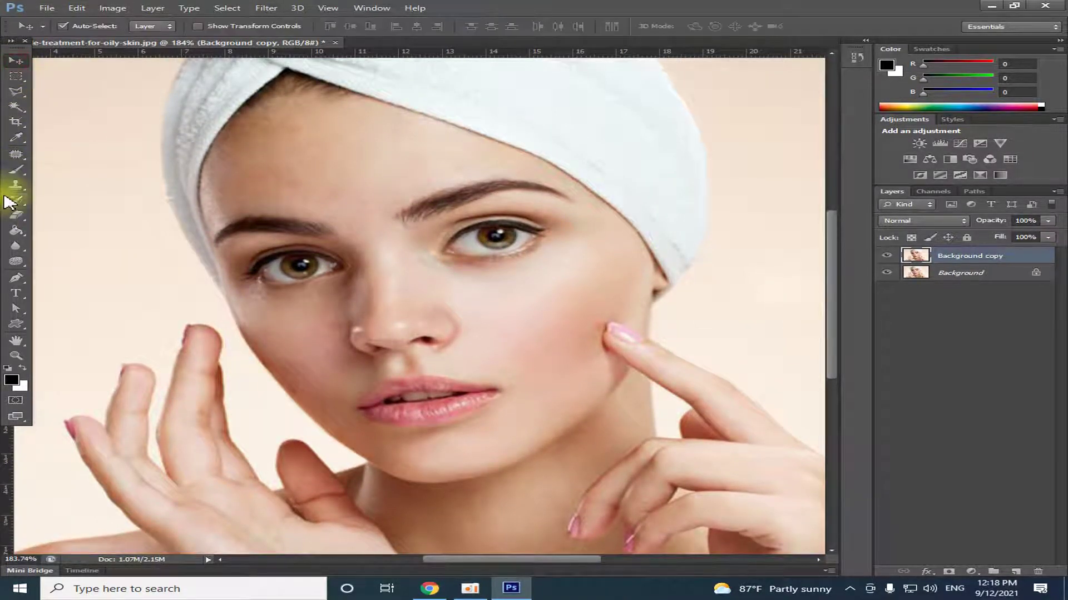
- Choose the Blur Tool from the Blur/Sharpen/Smudge toolbar group
click(22, 188)
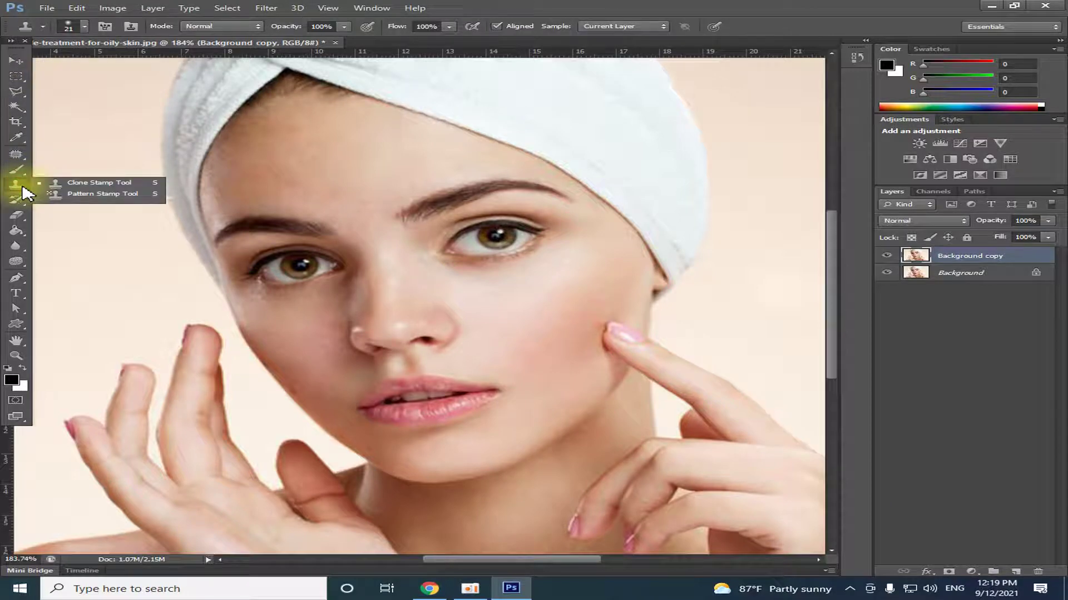
click(16, 248)
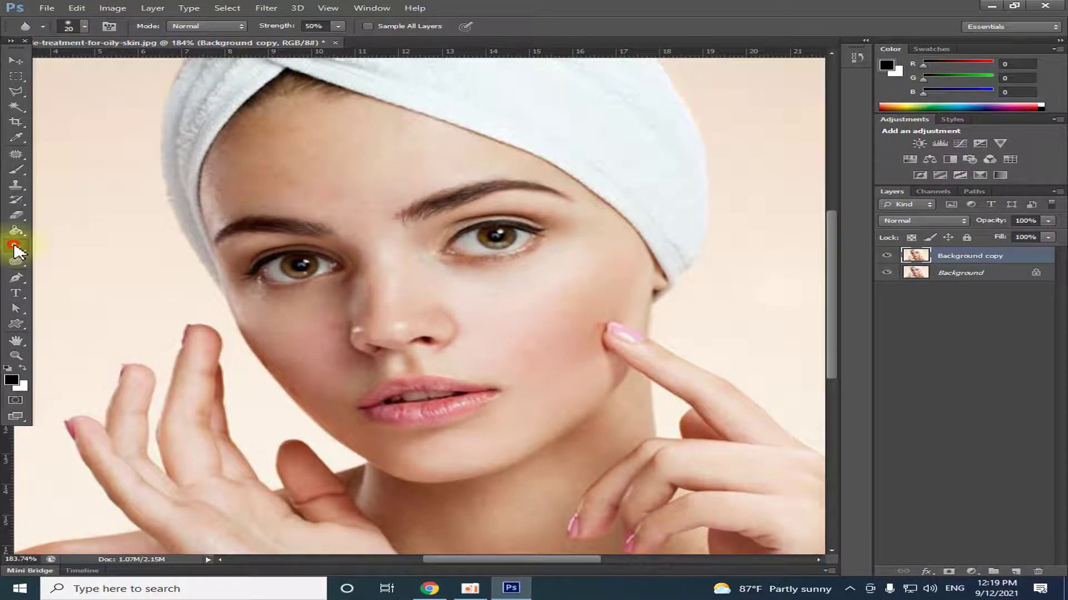
right_click(15, 247)
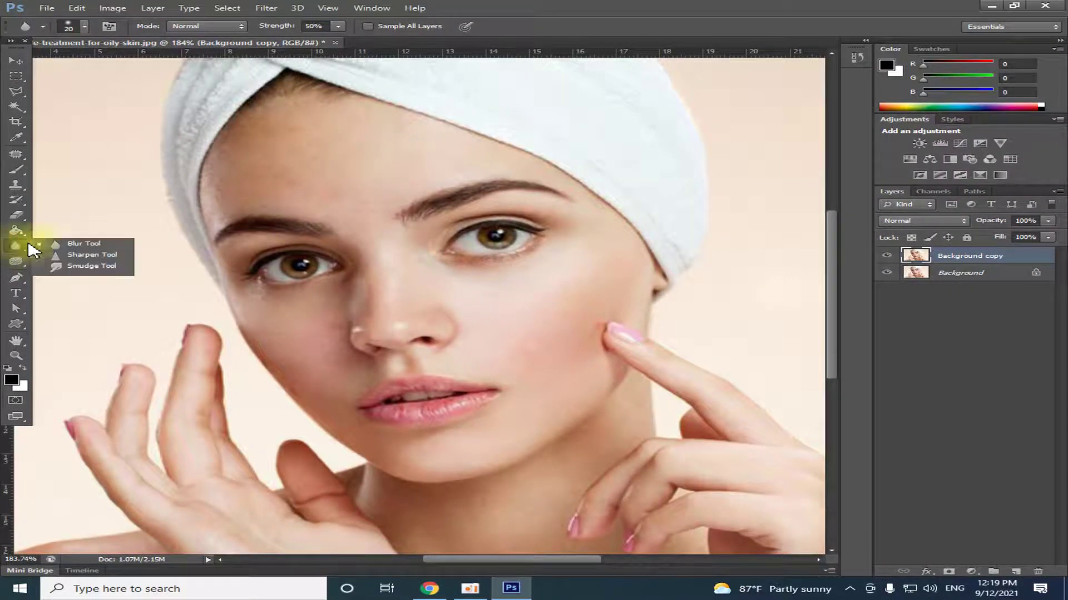
- Select the Blur Tool and try brush sizes in the options-bar brush picker
click(94, 244)
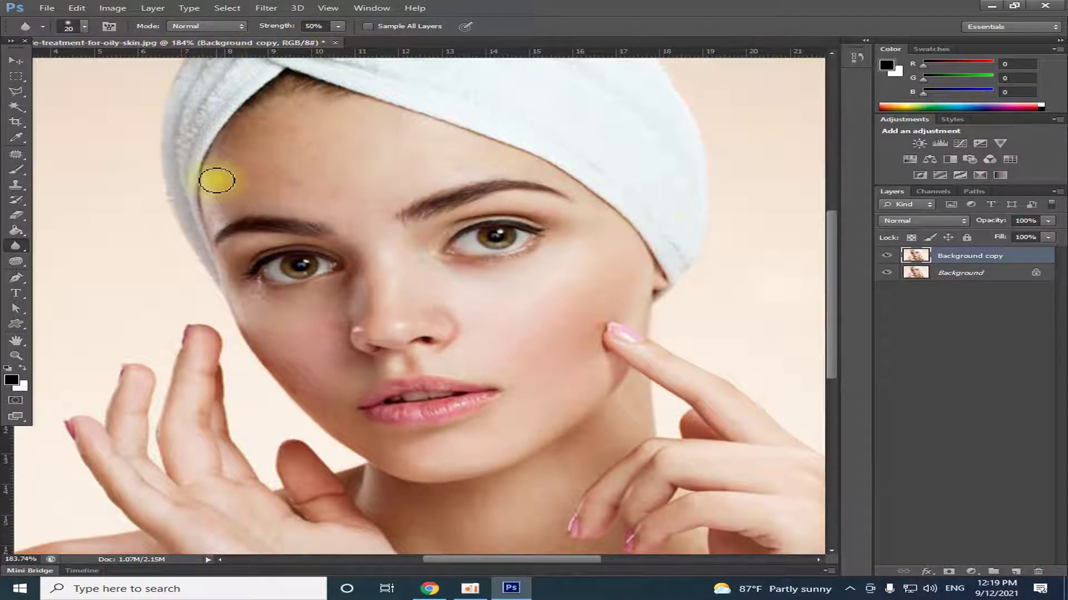
click(84, 26)
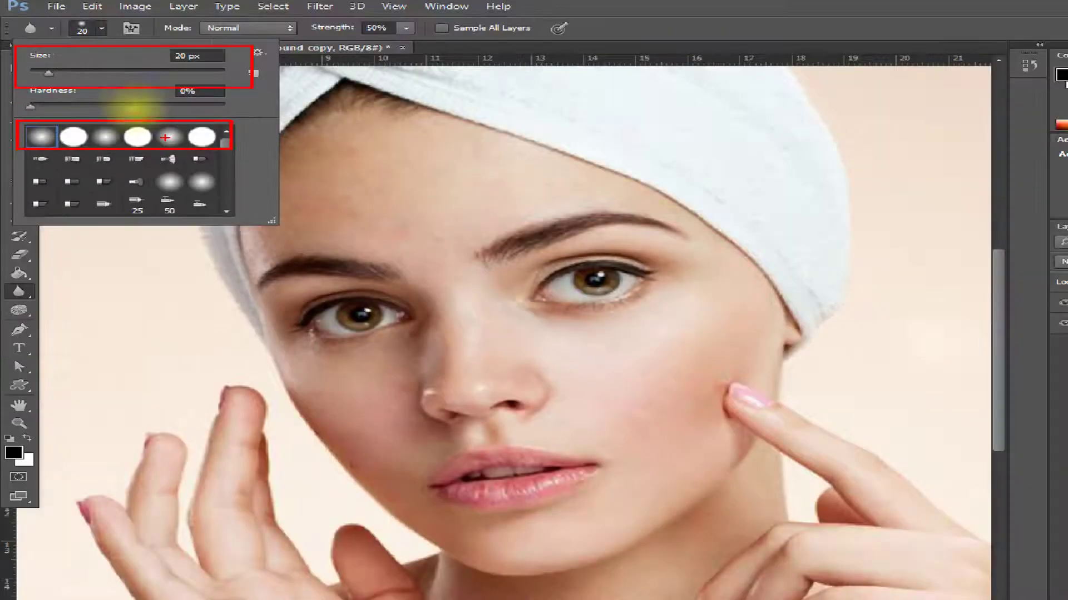
key(Return)
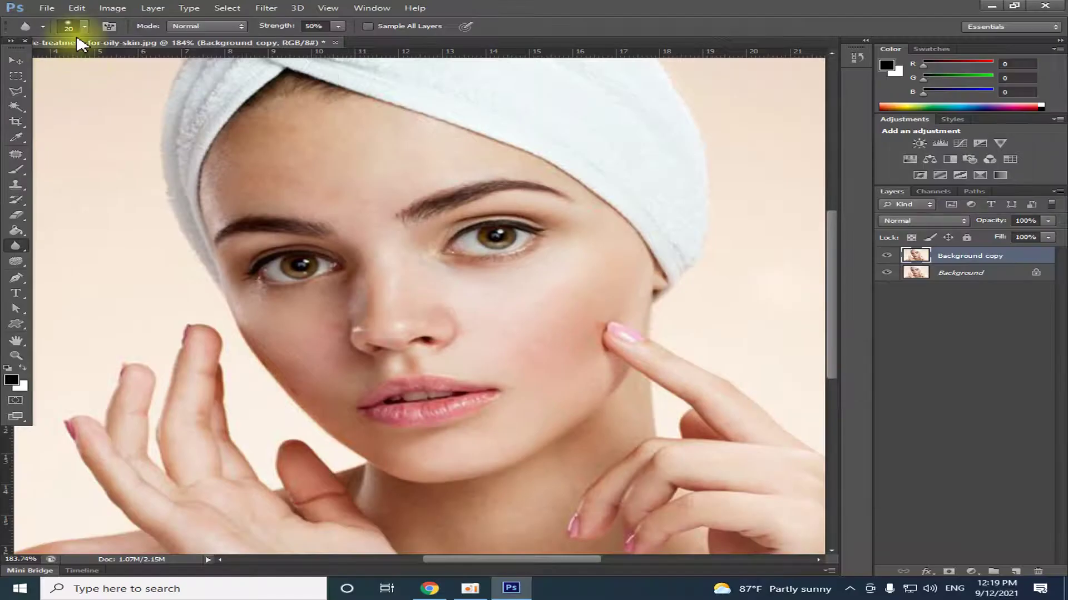
click(79, 25)
drag(43, 64, 87, 64)
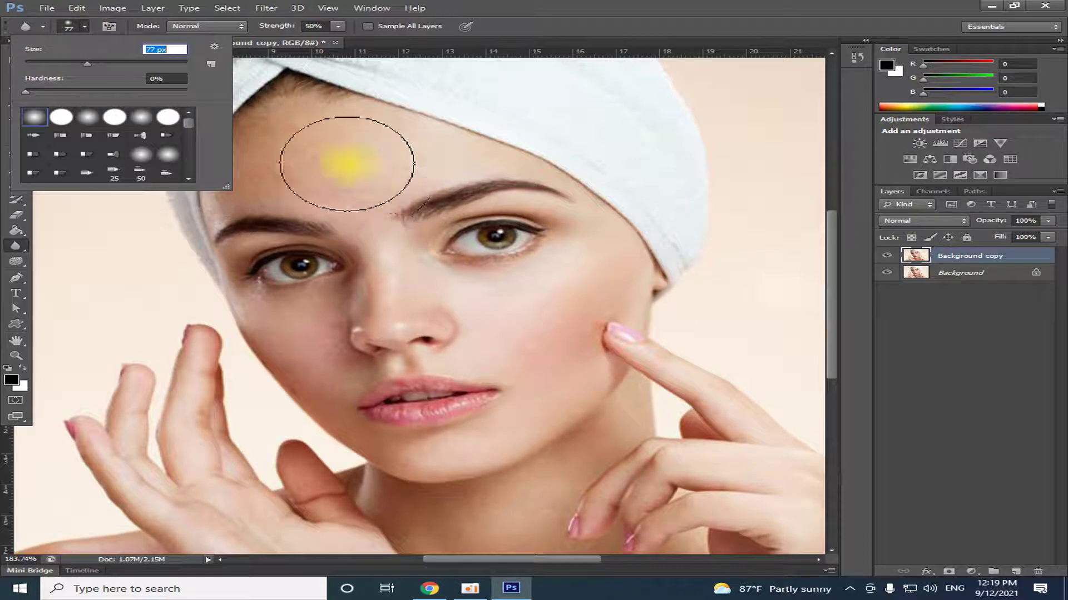
drag(85, 64, 50, 64)
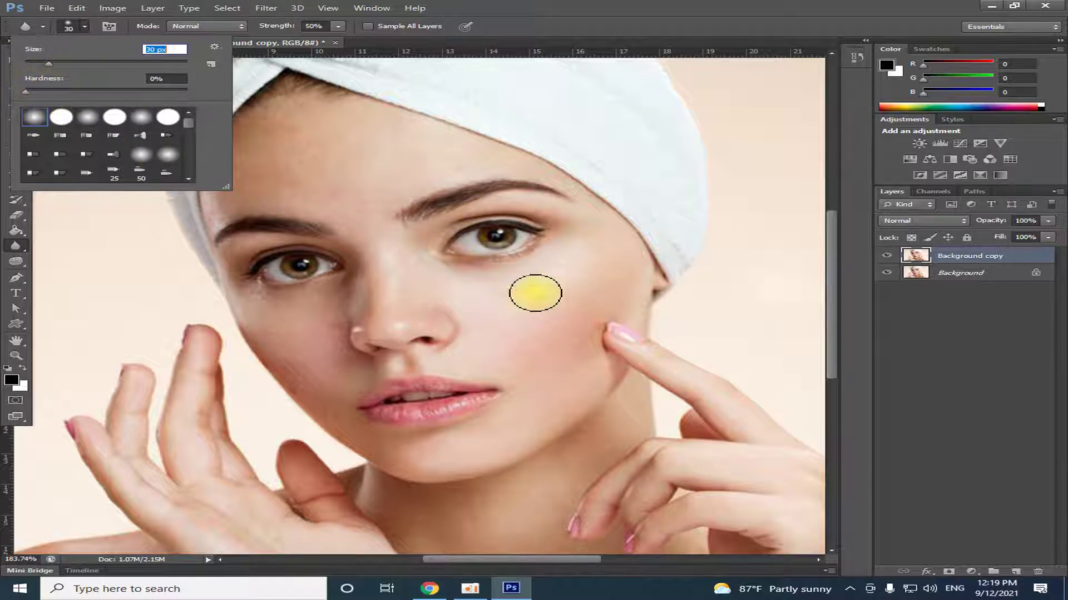
- Set the blur brush to 45 px with 0% hardness via the canvas brush picker
right_click(554, 284)
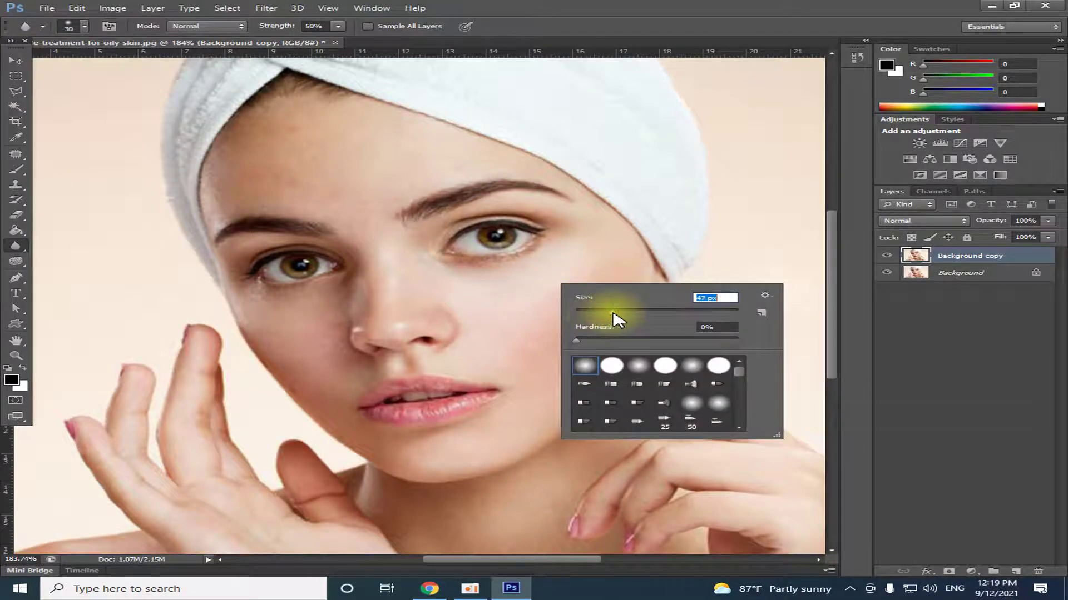
right_click(601, 246)
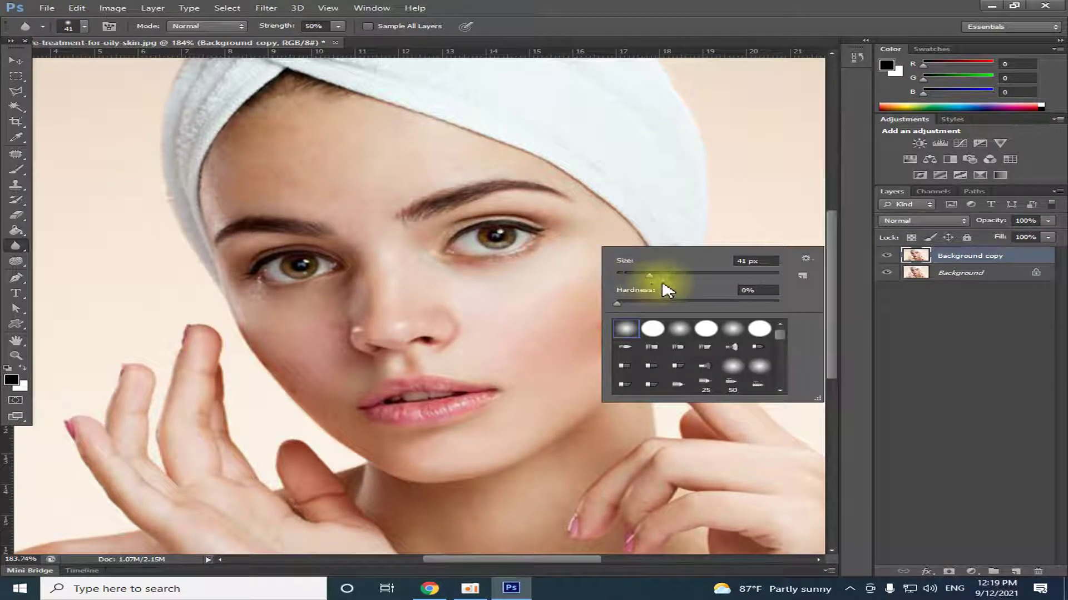
drag(642, 280, 734, 281)
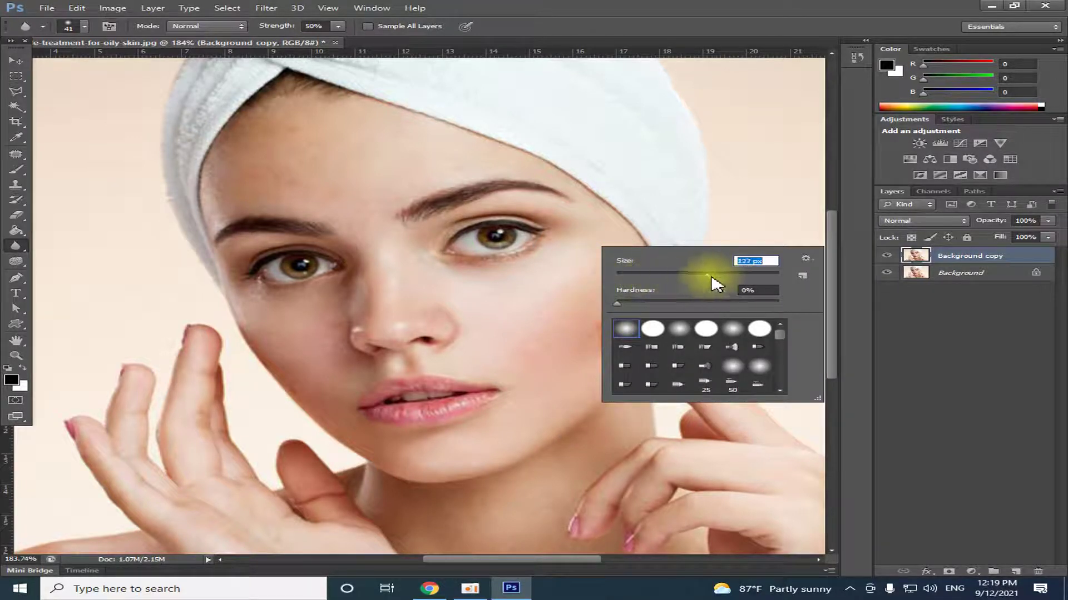
drag(740, 281, 640, 283)
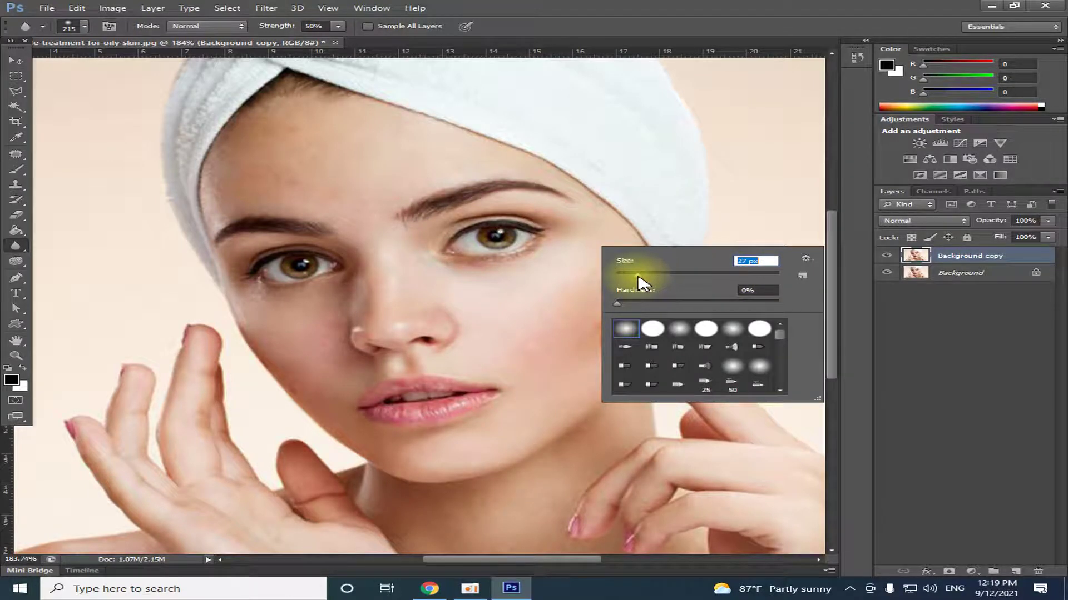
drag(649, 281, 652, 281)
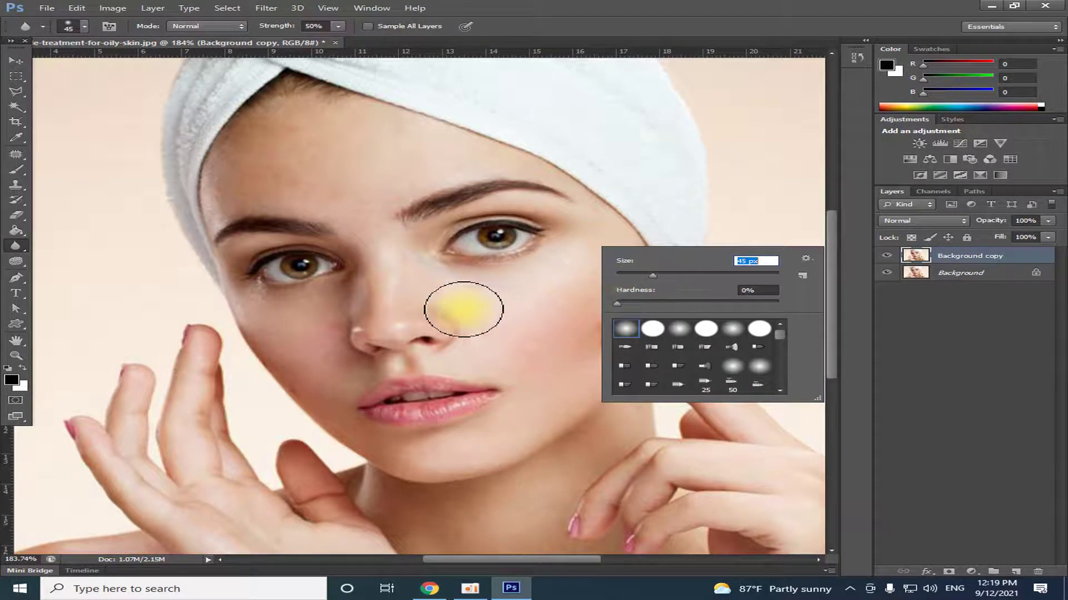
click(529, 294)
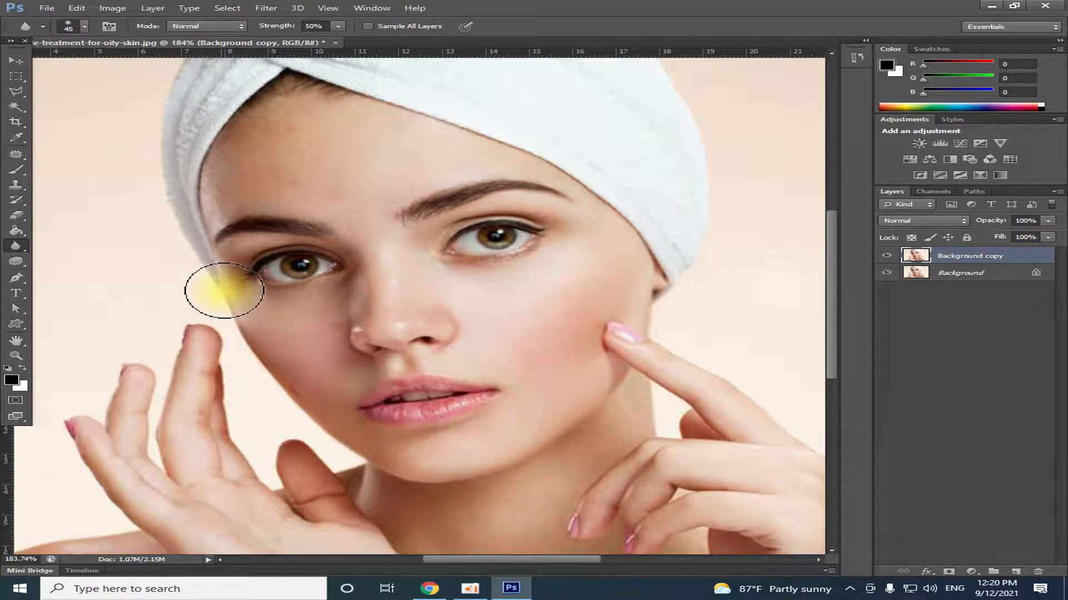
- Blur the skin from the left cheek down to the chin and across the forehead
click(242, 336)
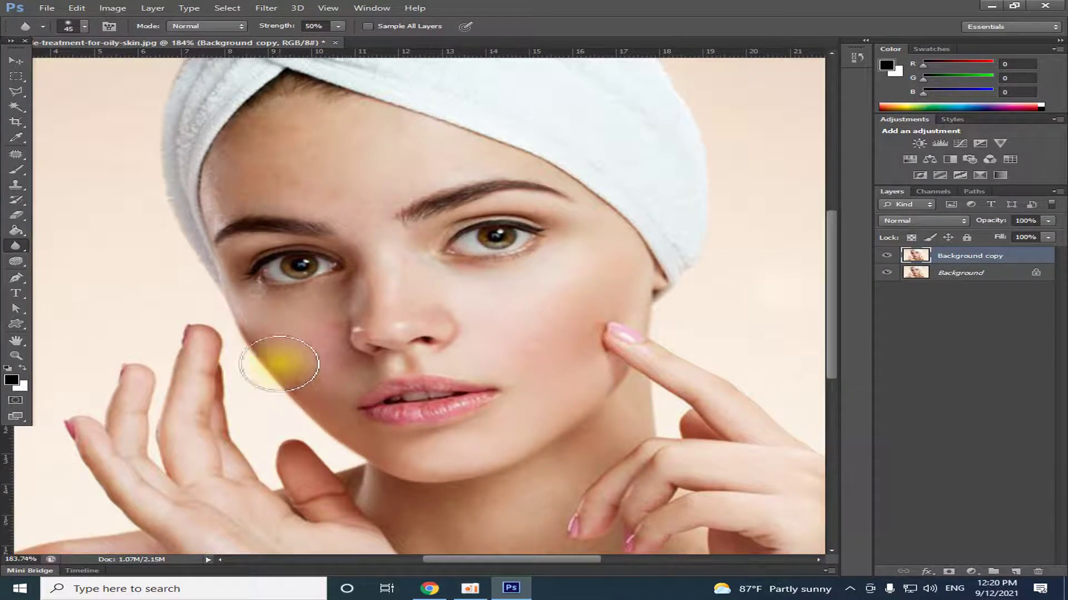
drag(303, 392, 342, 430)
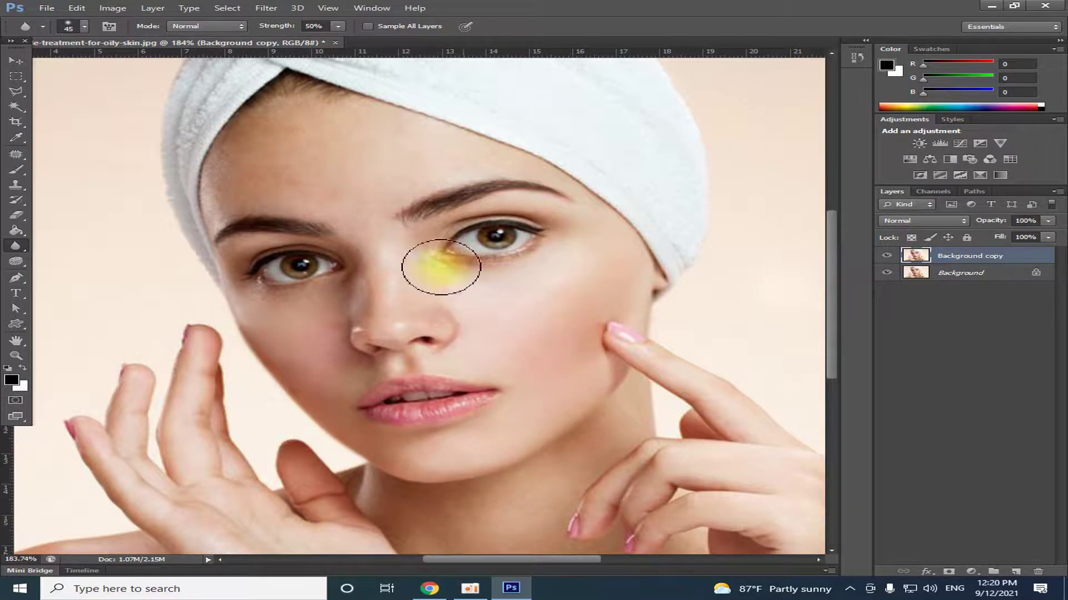
drag(279, 118, 371, 119)
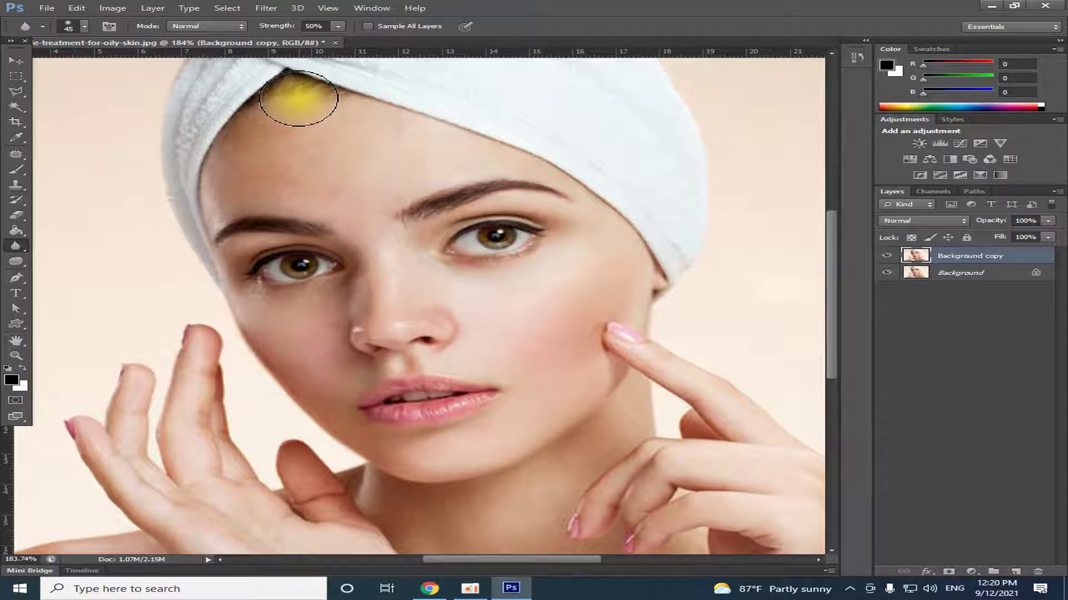
drag(310, 179, 250, 179)
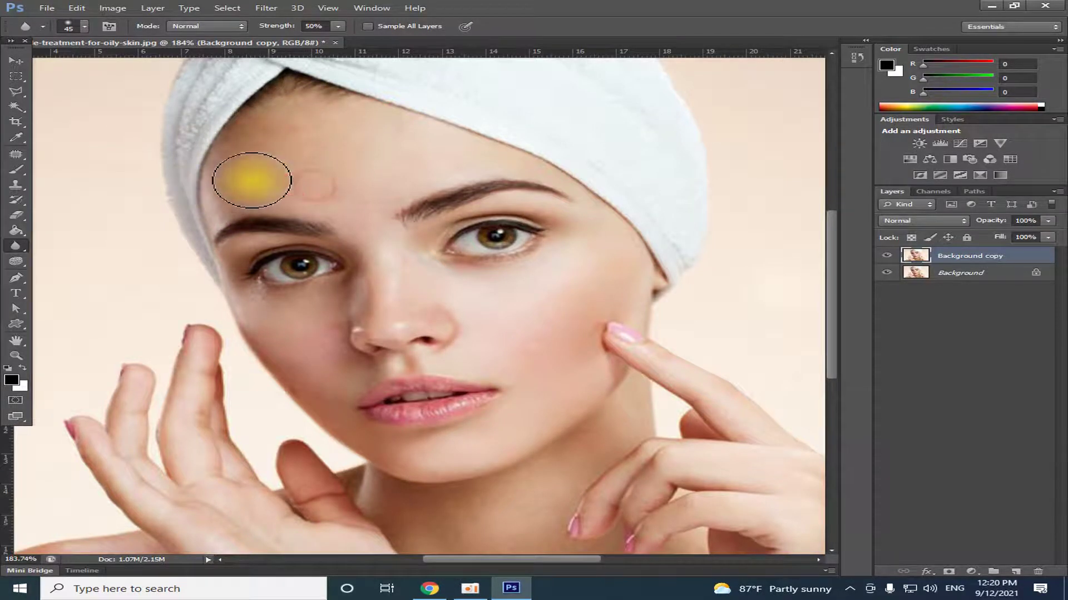
drag(318, 182, 334, 193)
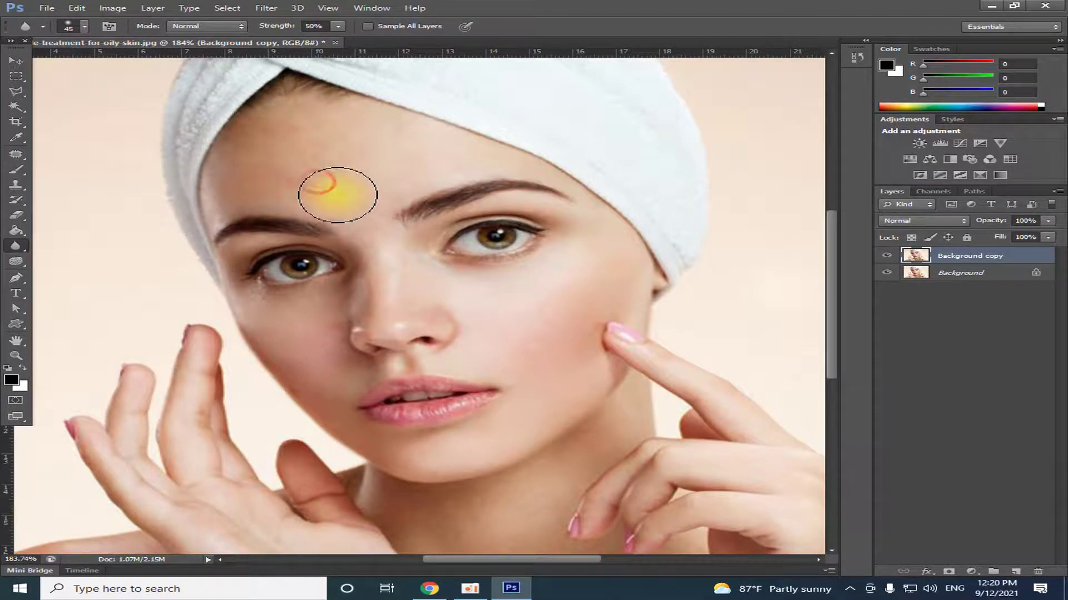
drag(323, 126, 372, 139)
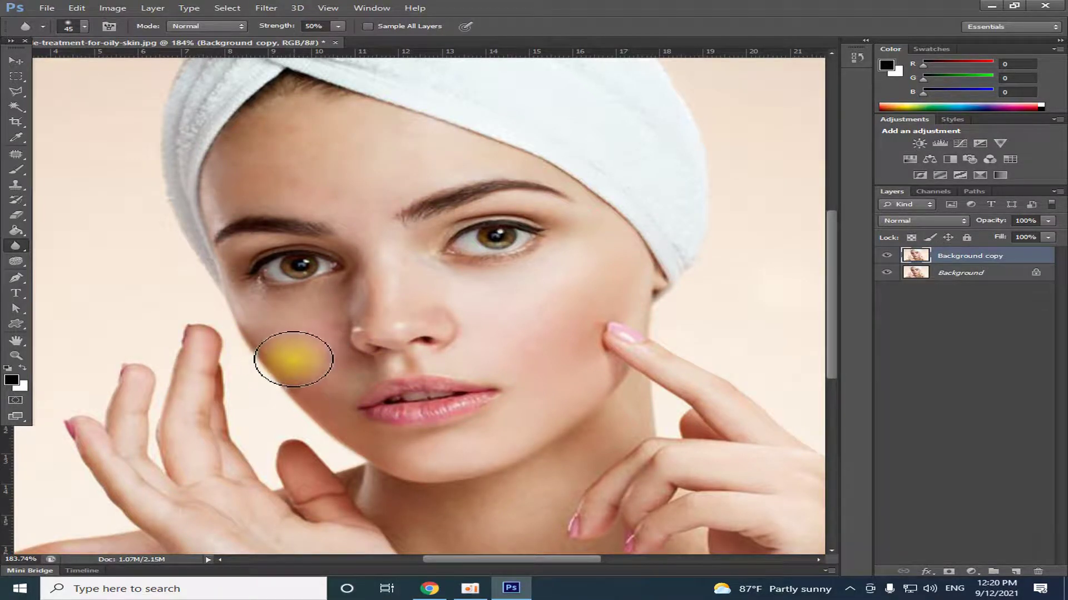
scroll(292, 361, up, 3)
right_click(287, 313)
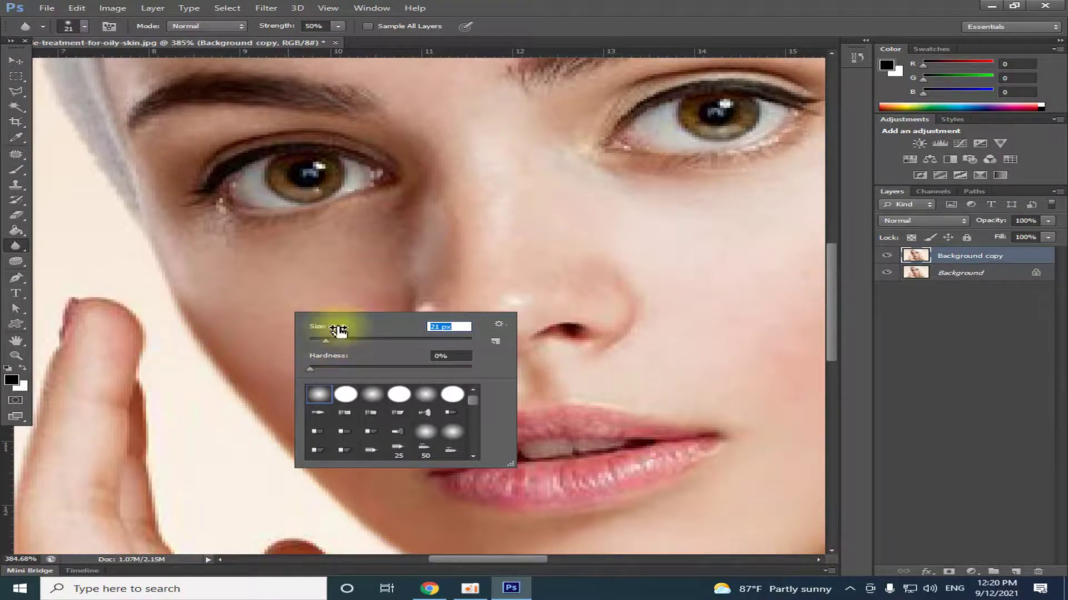
- With a 21 px brush, blur under the eyes, beside the nostril and around the lips
click(405, 207)
mouse_move(279, 232)
mouse_down()
mouse_move(222, 235)
mouse_move(174, 217)
mouse_move(312, 224)
mouse_move(434, 186)
mouse_move(424, 200)
mouse_move(443, 255)
mouse_move(442, 211)
mouse_move(424, 304)
mouse_move(417, 228)
mouse_move(398, 290)
mouse_move(421, 197)
mouse_move(479, 226)
mouse_up()
mouse_move(596, 181)
mouse_down()
mouse_move(723, 178)
mouse_move(810, 139)
mouse_move(586, 357)
mouse_move(521, 374)
mouse_up()
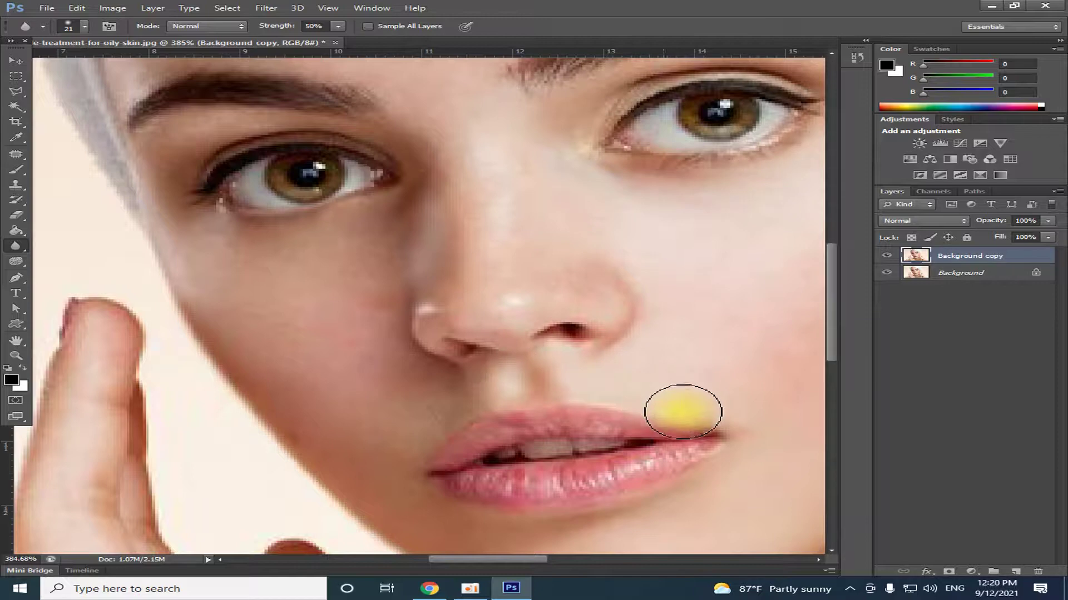
mouse_move(746, 433)
mouse_down()
mouse_move(452, 386)
mouse_move(395, 488)
mouse_move(376, 358)
mouse_move(389, 350)
mouse_up()
scroll(388, 350, down, 5)
- Blur-smooth the lower lip and the right cheek from lip corner to finger
scroll(403, 365, down, 2)
scroll(389, 405, down, 1)
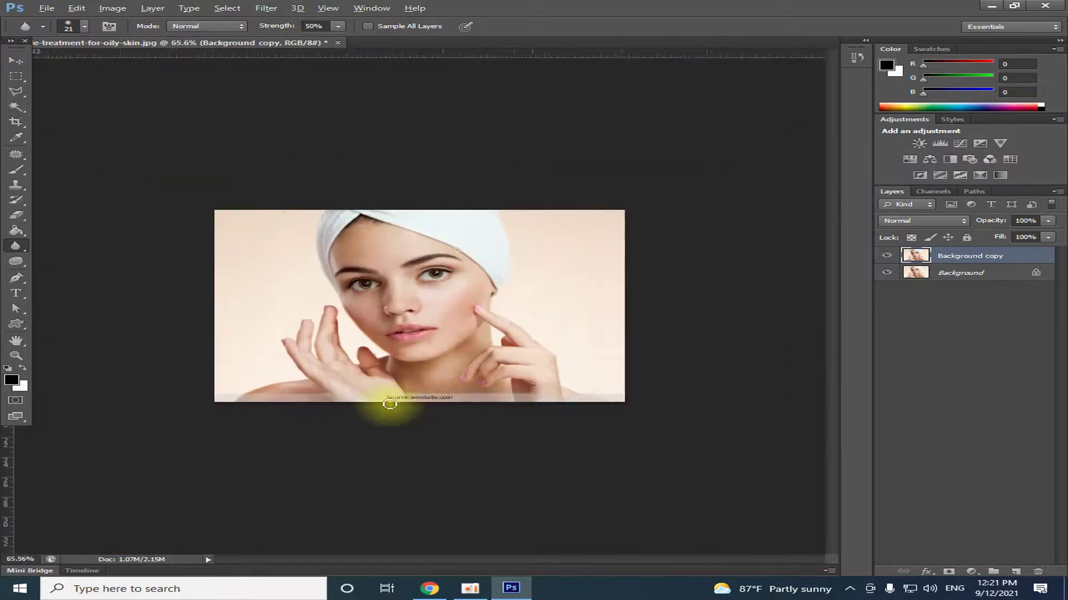
scroll(389, 406, up, 2)
scroll(392, 403, up, 1)
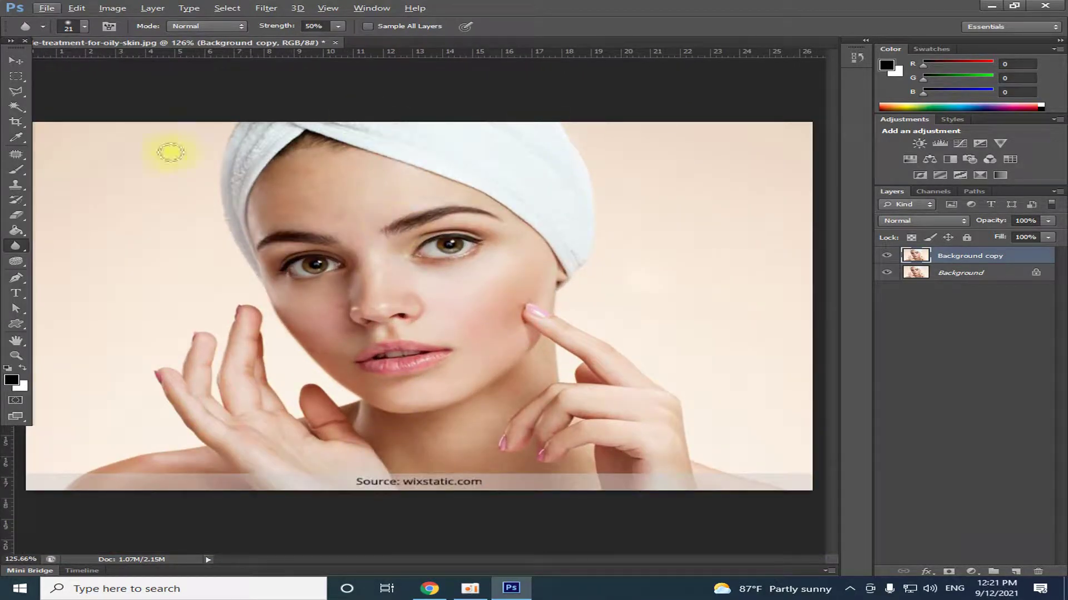
scroll(413, 390, up, 1)
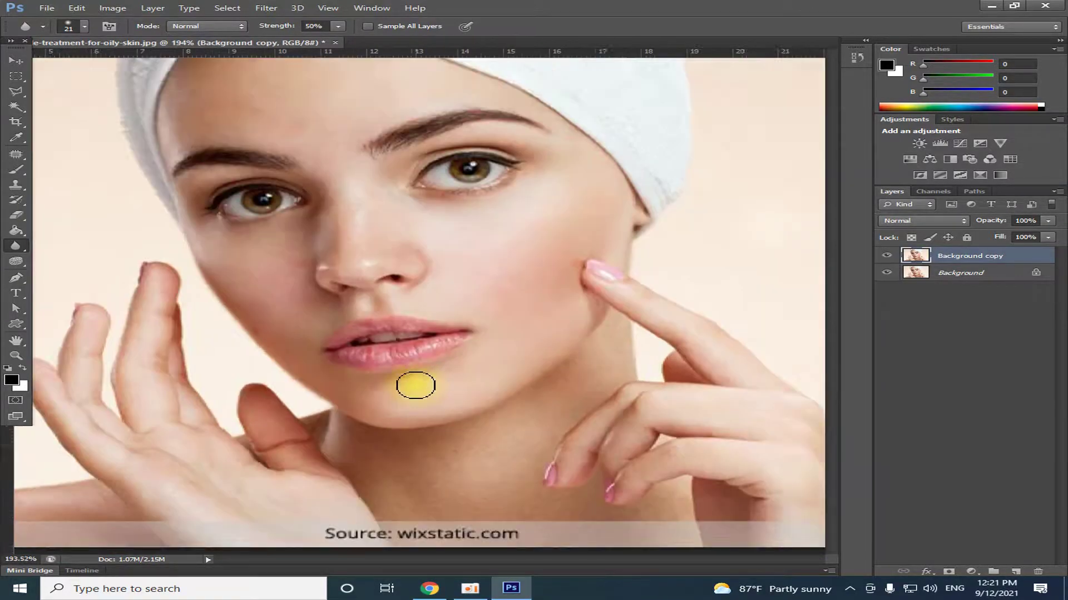
scroll(415, 384, up, 3)
scroll(422, 382, up, 4)
scroll(427, 369, up, 1)
scroll(393, 368, down, 2)
scroll(398, 369, down, 1)
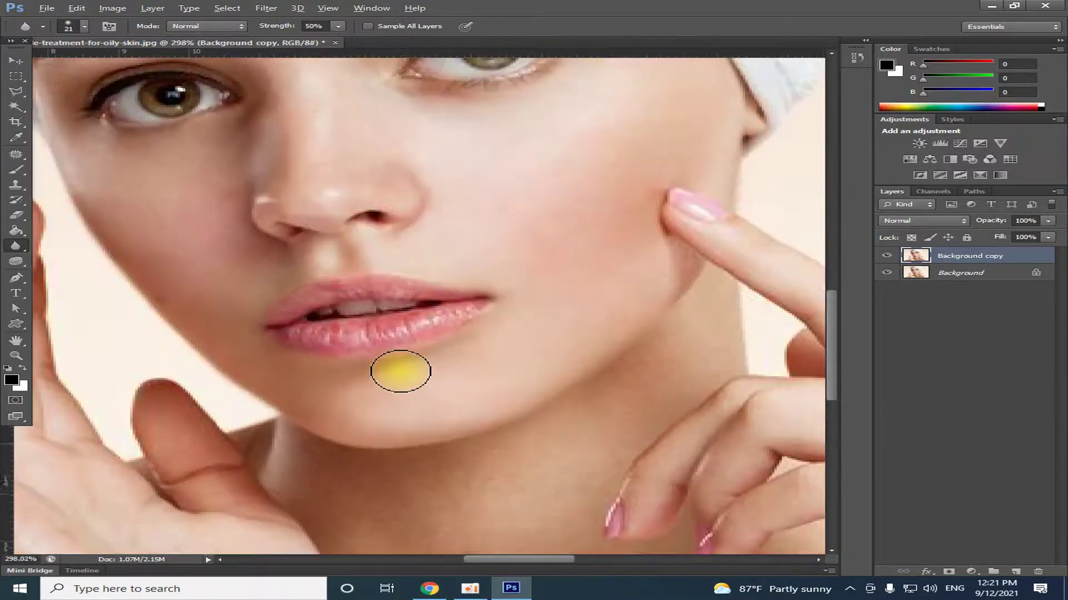
scroll(383, 369, up, 1)
drag(250, 349, 456, 344)
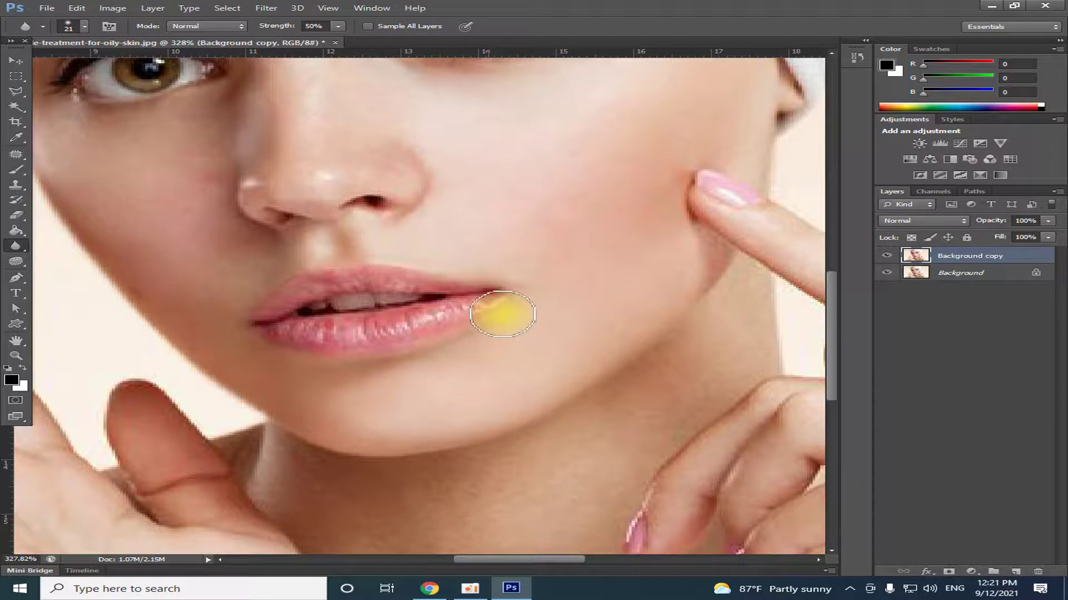
mouse_move(522, 291)
mouse_down()
mouse_move(731, 264)
mouse_move(632, 406)
mouse_up()
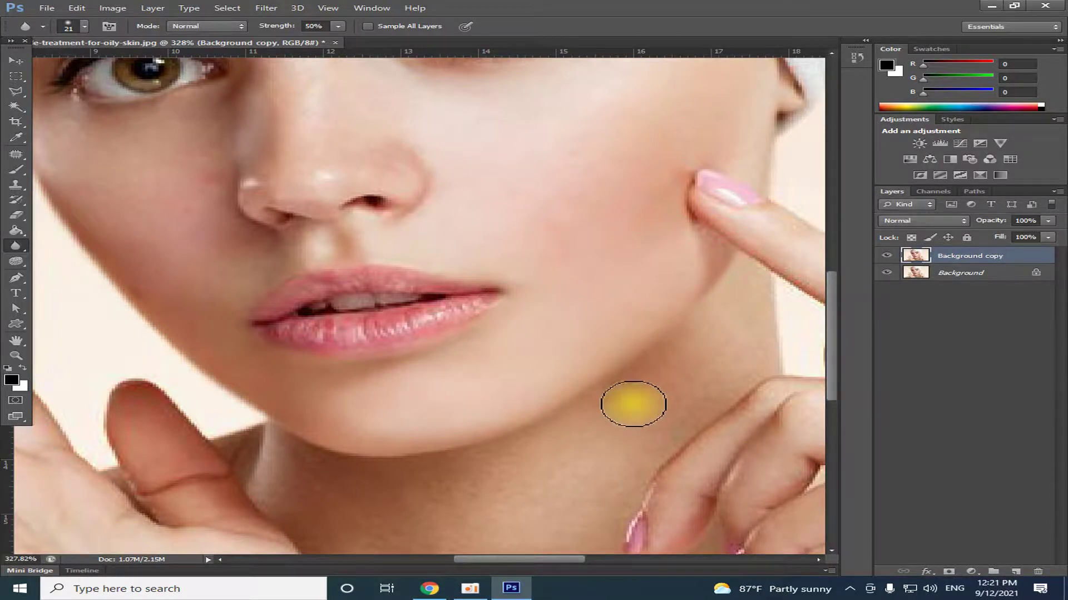
- Blur the neck-to-jaw skin, then with a 40 px brush smooth the jaw down the neck
scroll(600, 412, down, 1)
scroll(448, 536, down, 3)
scroll(441, 479, down, 2)
scroll(428, 438, up, 3)
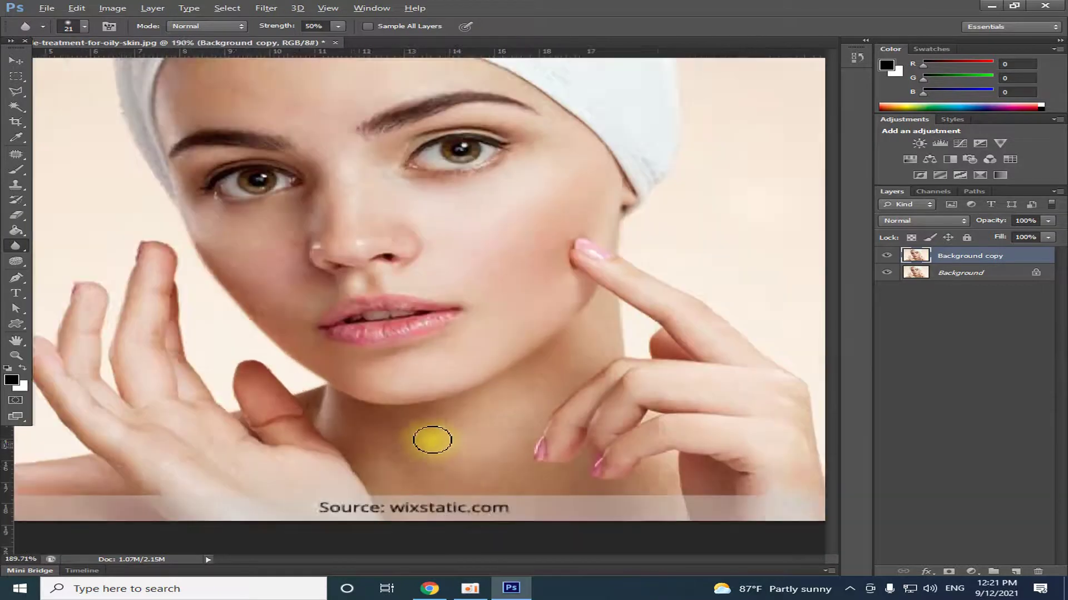
scroll(465, 473, up, 3)
mouse_move(464, 474)
mouse_down()
mouse_move(615, 345)
mouse_move(652, 273)
mouse_move(543, 355)
mouse_move(374, 389)
mouse_move(341, 353)
mouse_move(459, 431)
mouse_move(512, 449)
mouse_up()
right_click(459, 430)
mouse_move(641, 307)
mouse_down()
mouse_move(720, 215)
mouse_move(583, 334)
mouse_move(413, 406)
mouse_move(250, 373)
mouse_move(278, 441)
mouse_move(270, 408)
mouse_move(347, 481)
mouse_move(531, 496)
mouse_move(341, 429)
mouse_move(507, 469)
mouse_move(317, 430)
mouse_move(825, 489)
mouse_move(619, 432)
mouse_move(679, 279)
mouse_move(591, 344)
mouse_move(562, 317)
mouse_move(651, 257)
mouse_move(417, 378)
mouse_move(220, 362)
mouse_move(250, 374)
mouse_move(423, 382)
mouse_move(441, 362)
mouse_move(238, 365)
mouse_move(238, 386)
mouse_move(493, 484)
mouse_move(805, 496)
mouse_move(579, 495)
mouse_move(676, 291)
mouse_move(643, 281)
mouse_move(657, 250)
mouse_move(474, 364)
mouse_move(317, 377)
mouse_move(219, 358)
mouse_move(476, 424)
mouse_move(323, 431)
mouse_move(639, 506)
mouse_move(453, 391)
mouse_up()
scroll(456, 393, down, 5)
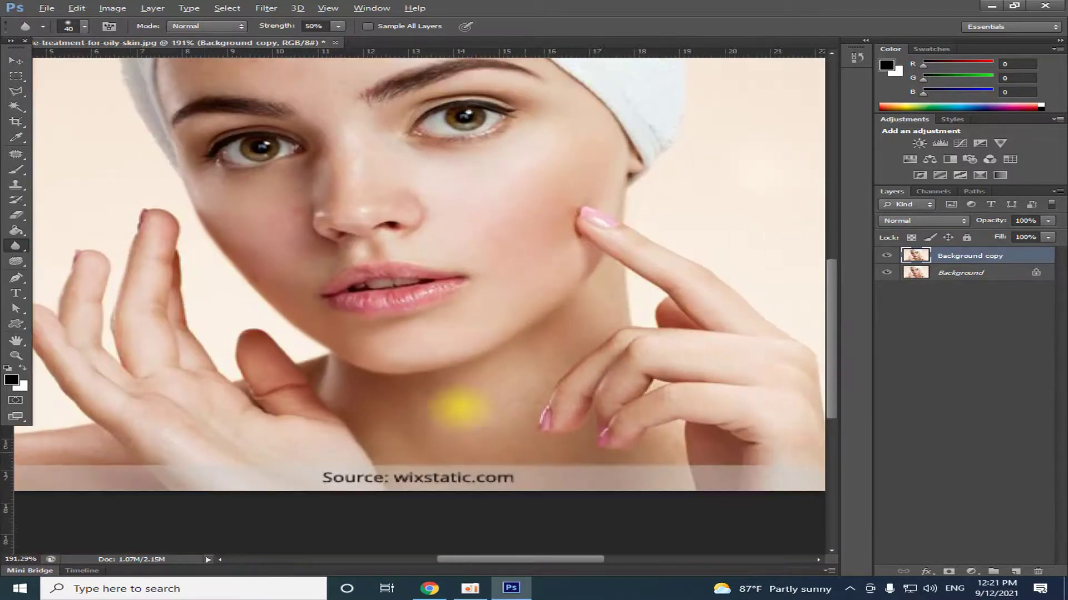
- Stop blurring by switching to the Move Tool
scroll(489, 434, down, 5)
scroll(410, 406, down, 3)
scroll(405, 399, up, 4)
scroll(405, 398, up, 2)
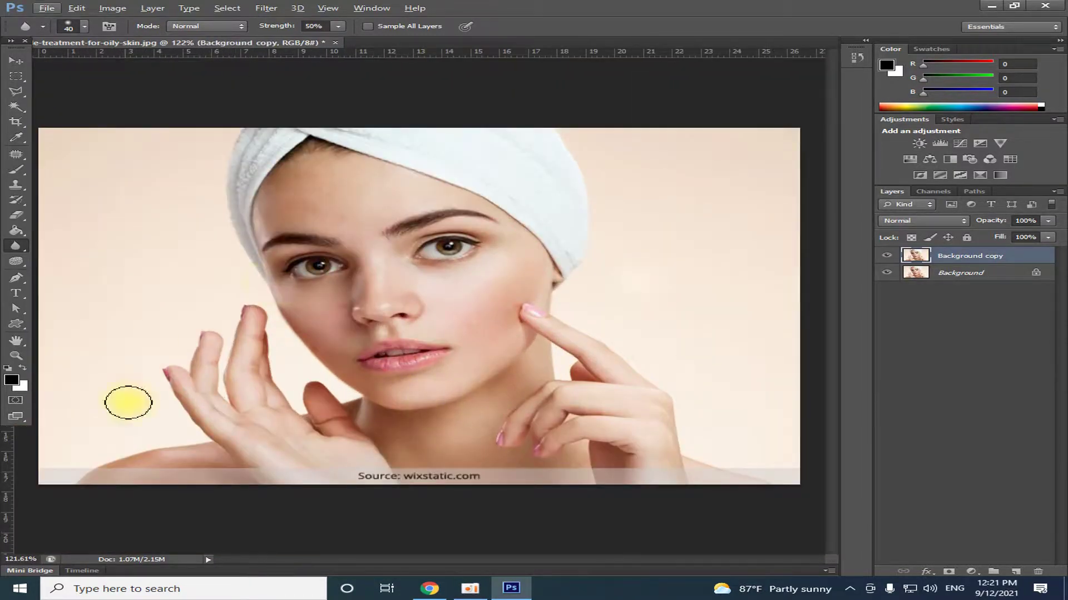
click(13, 63)
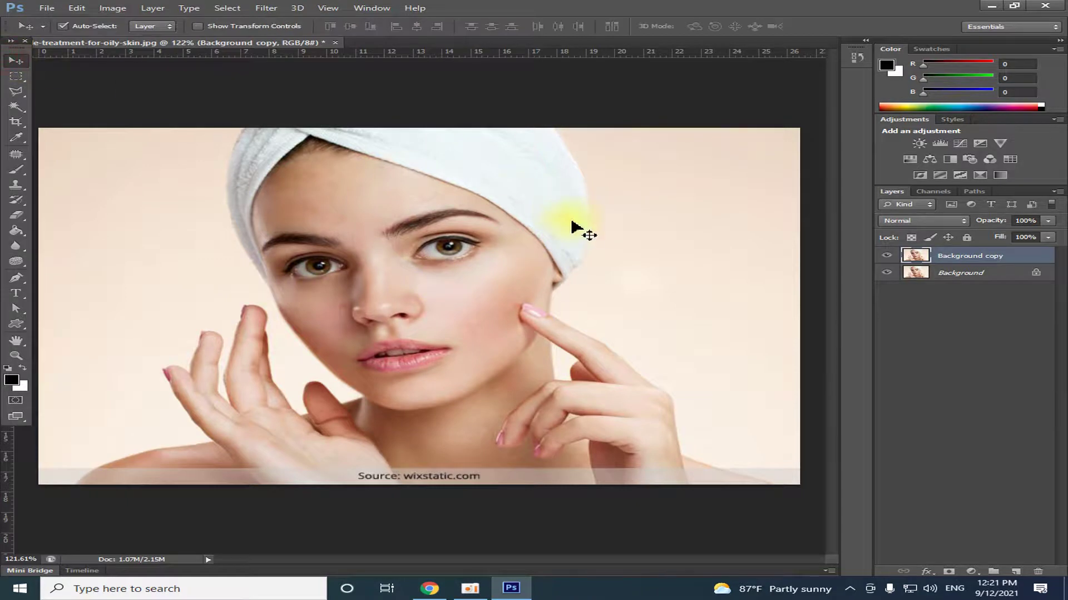
- Zoom around the portrait to inspect the smoothed, blemish-free skin
scroll(237, 369, up, 1)
scroll(231, 370, up, 2)
scroll(230, 369, down, 2)
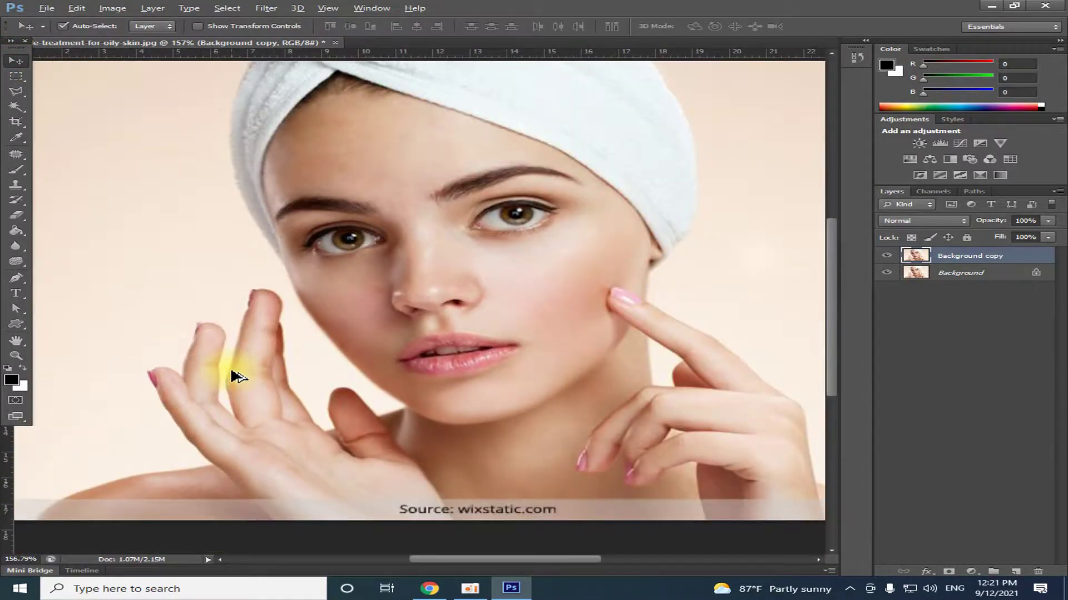
scroll(261, 387, down, 2)
scroll(374, 324, up, 1)
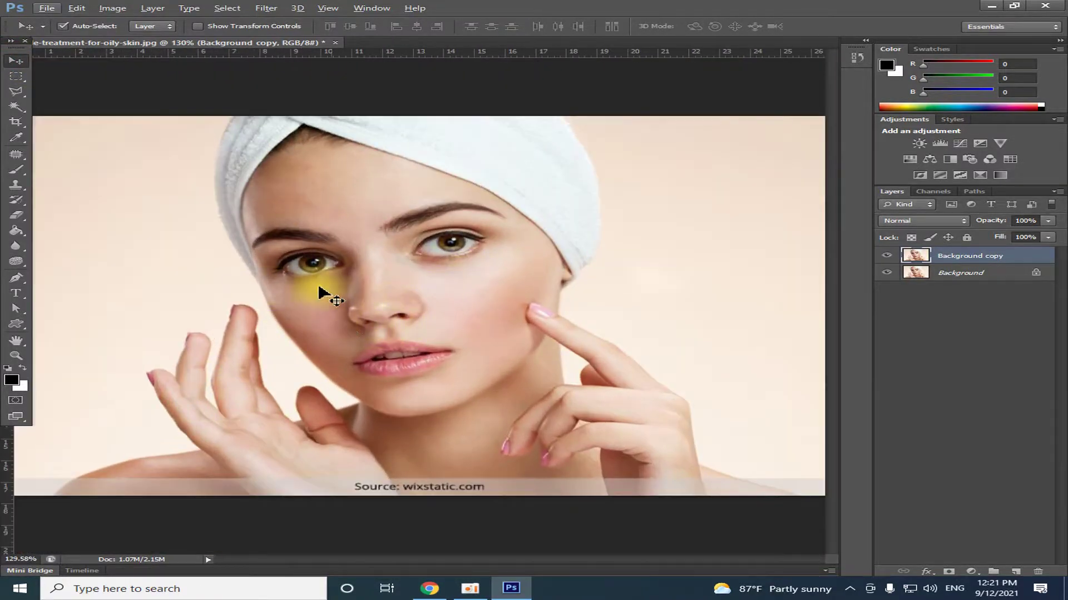
scroll(359, 359, up, 1)
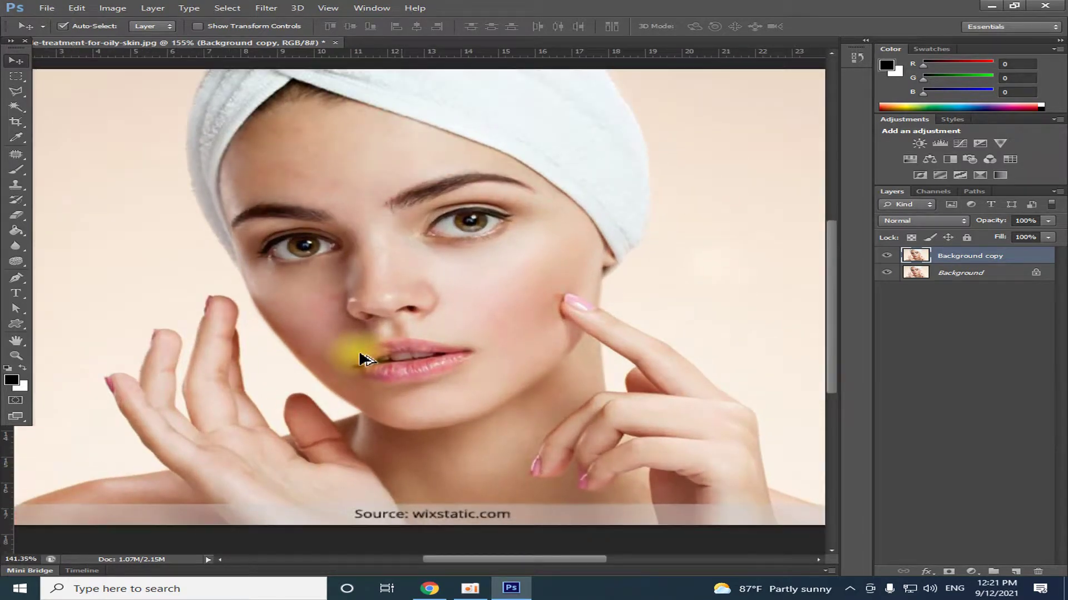
scroll(360, 359, up, 1)
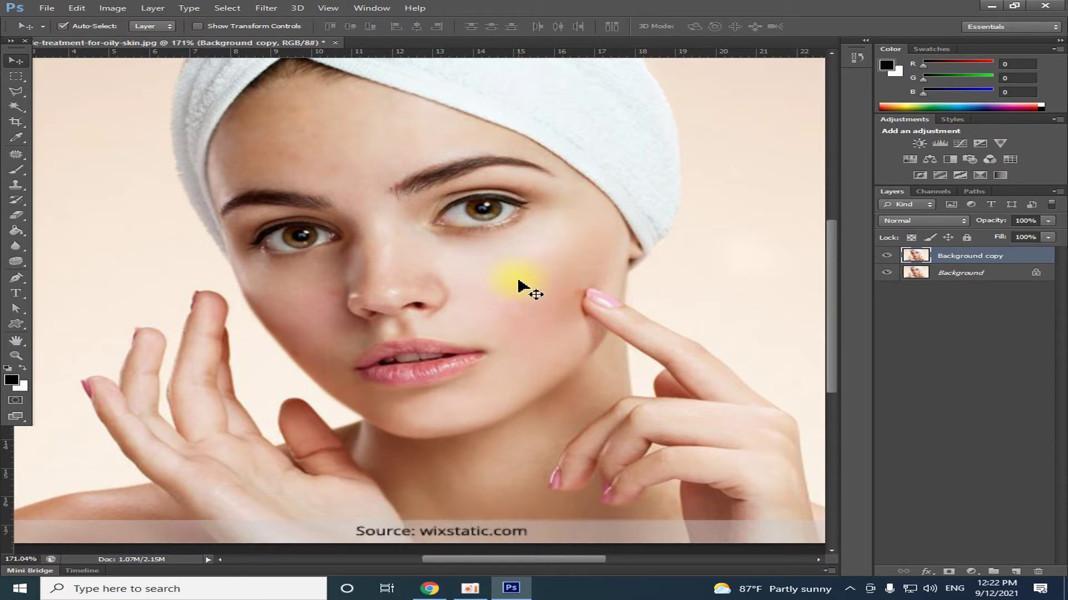
scroll(484, 322, up, 1)
scroll(484, 319, up, 1)
scroll(483, 318, up, 1)
scroll(481, 317, up, 1)
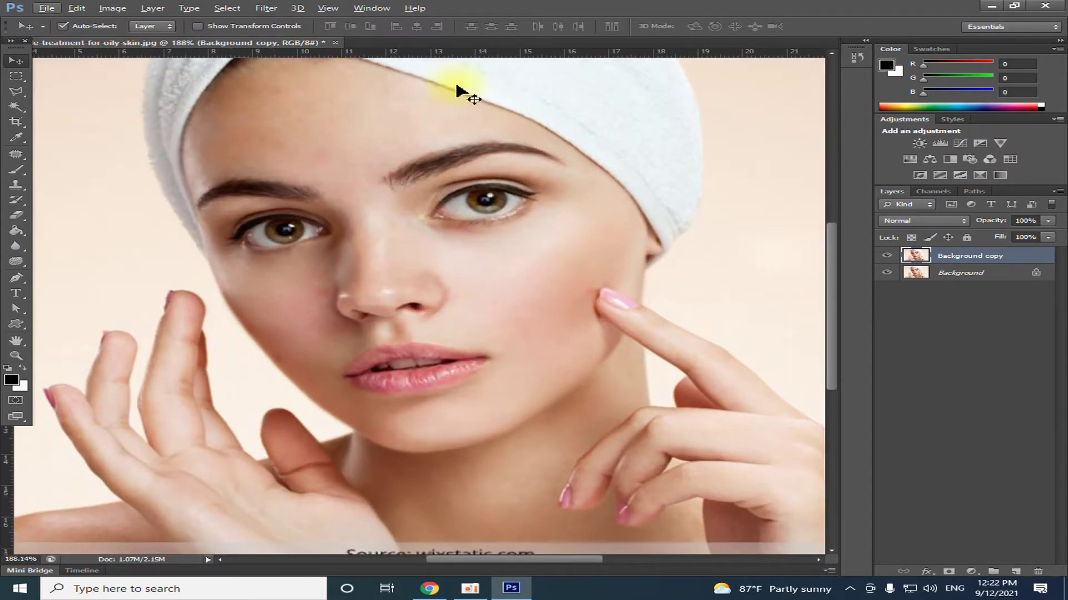